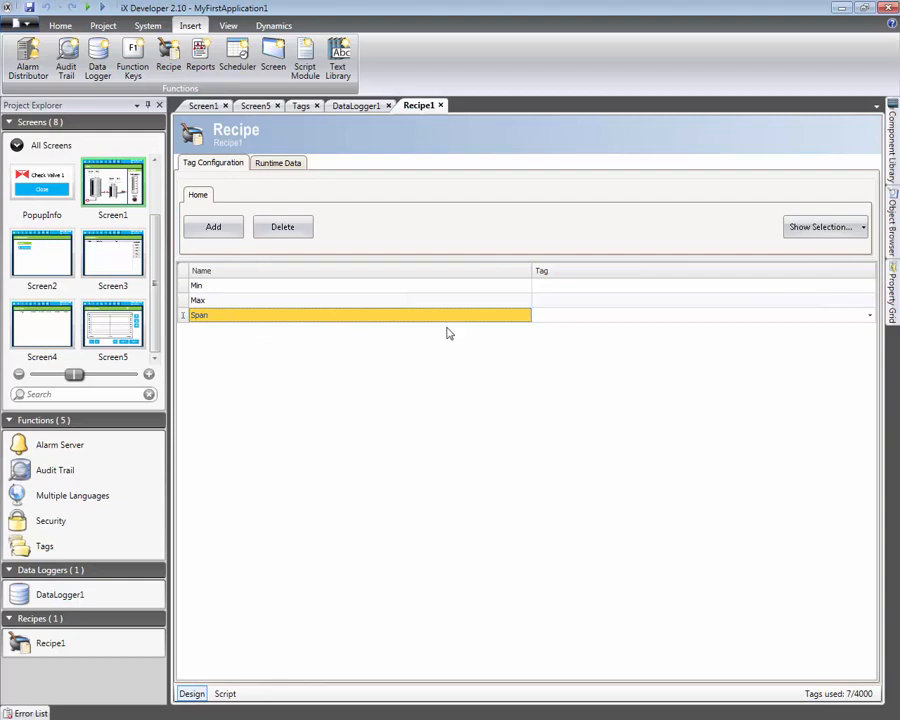
Link the recipe items Min, Max and Span to the tags TrendCurveMin, TrendCurveMax and TrendTimeSpan
left_click(869, 287)
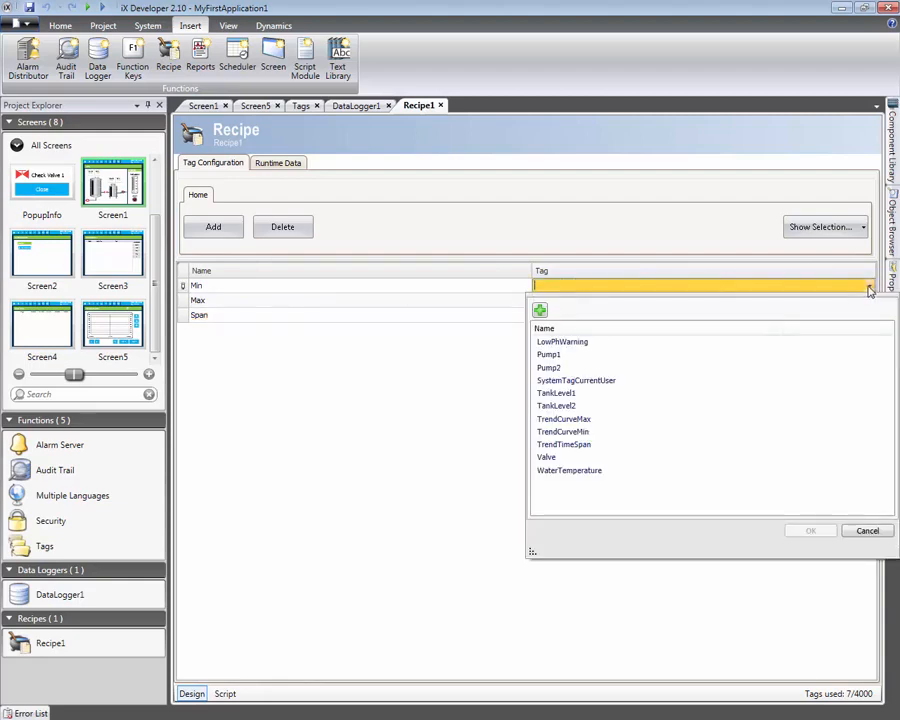
left_click(578, 431)
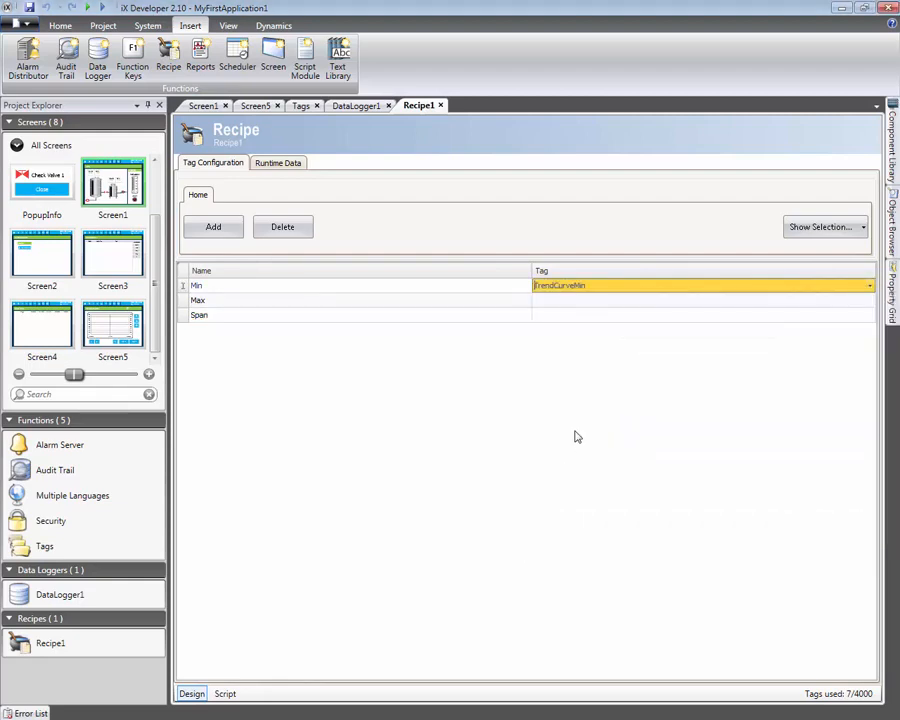
left_click(869, 300)
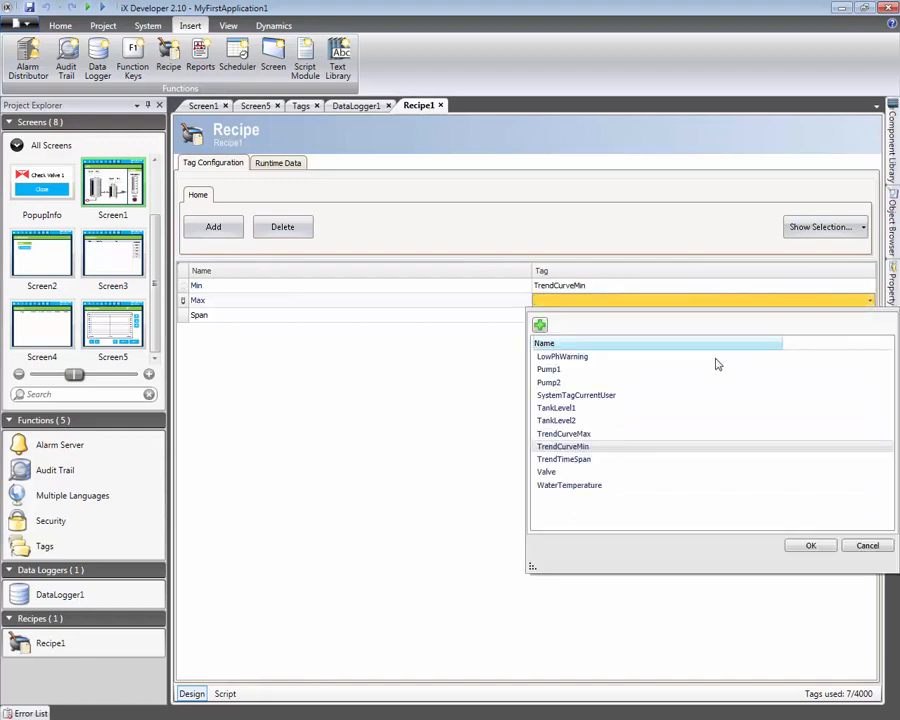
left_click(599, 437)
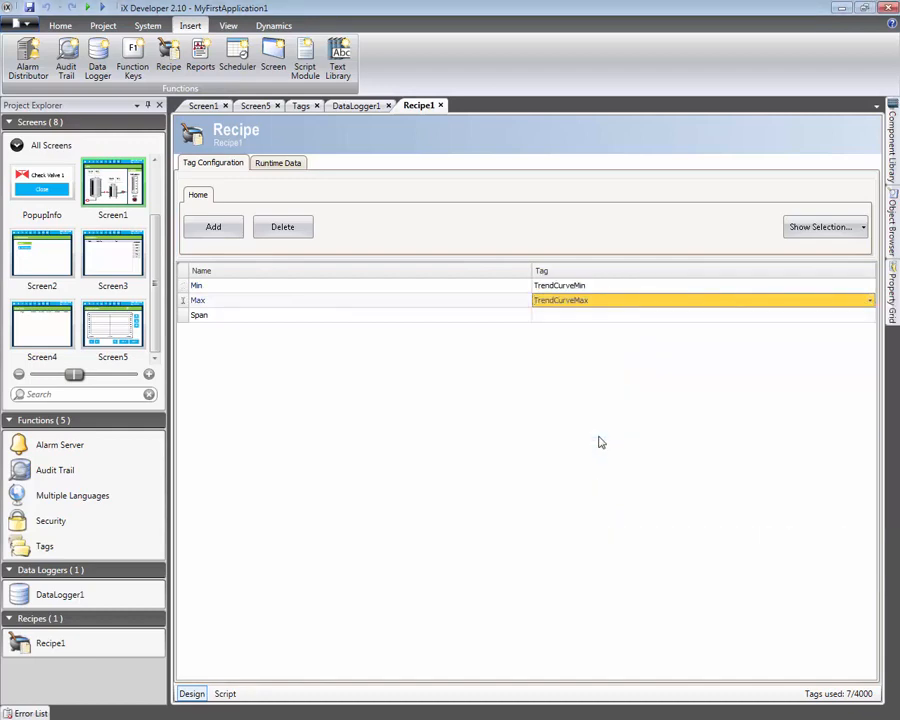
left_click(869, 315)
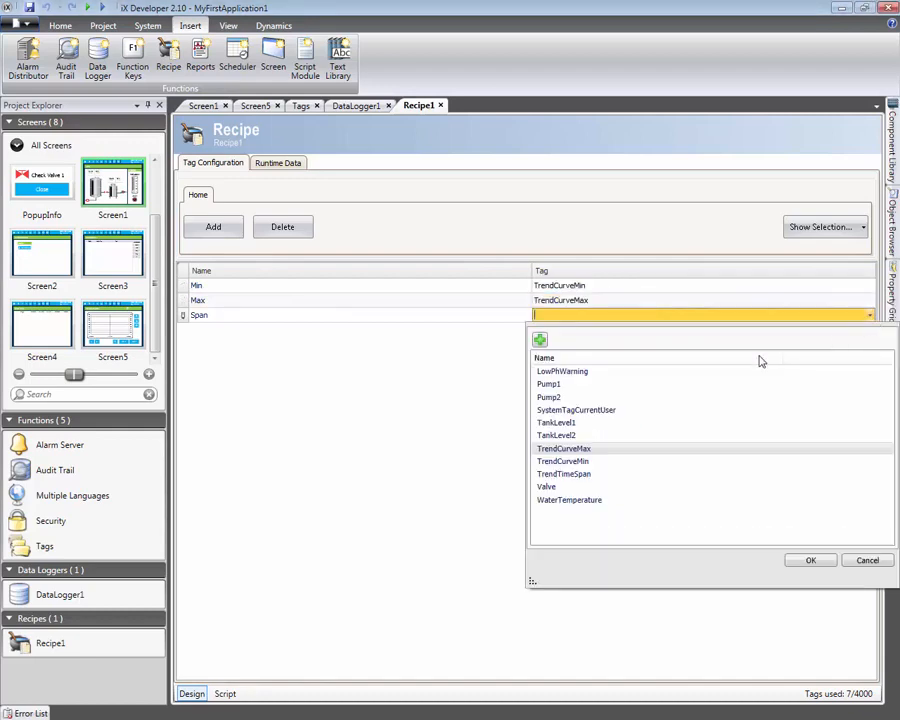
left_click(570, 476)
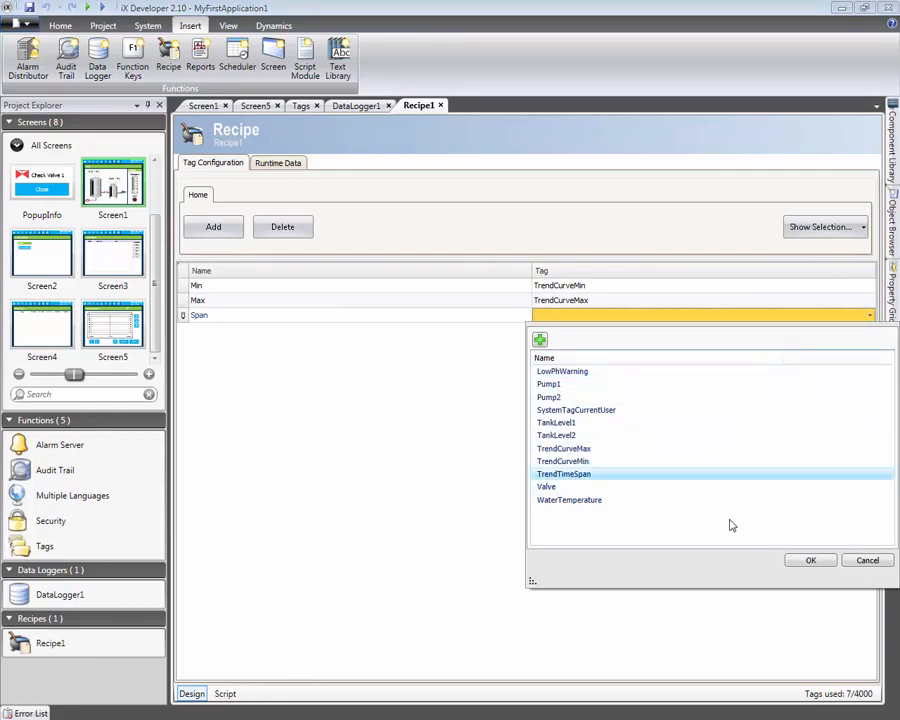
left_click(810, 561)
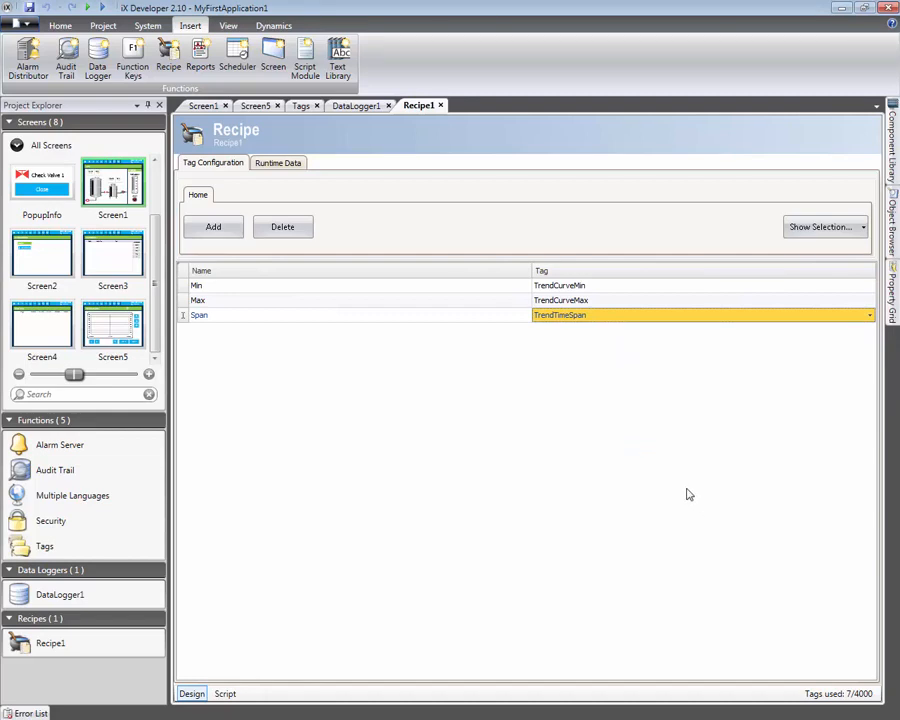
Add a runtime data entry to Recipe1 titled Normal, with Max 100 and Span 240
left_click(276, 166)
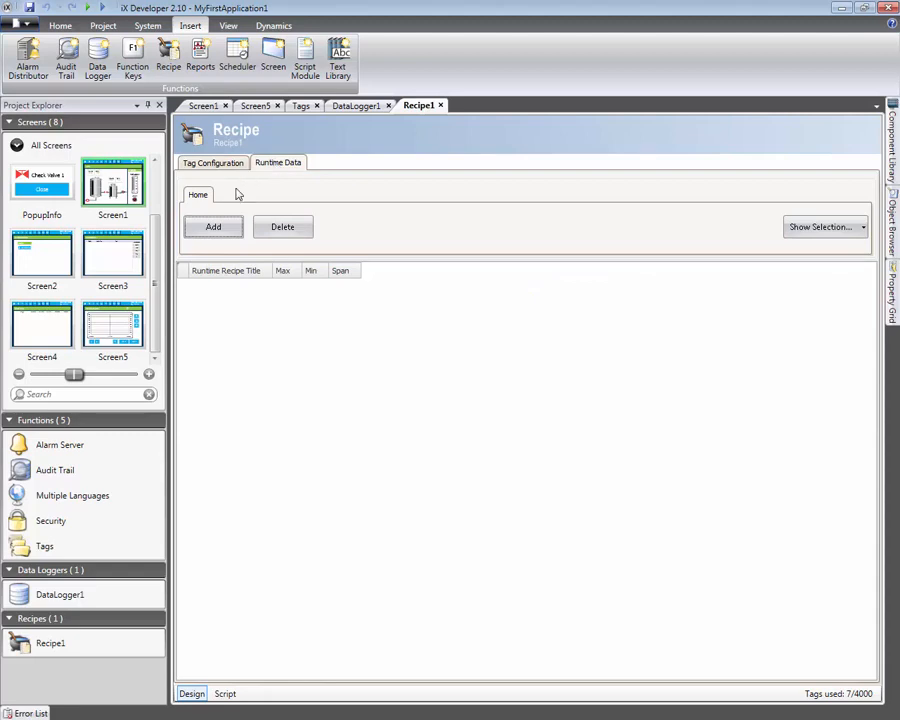
left_click(214, 227)
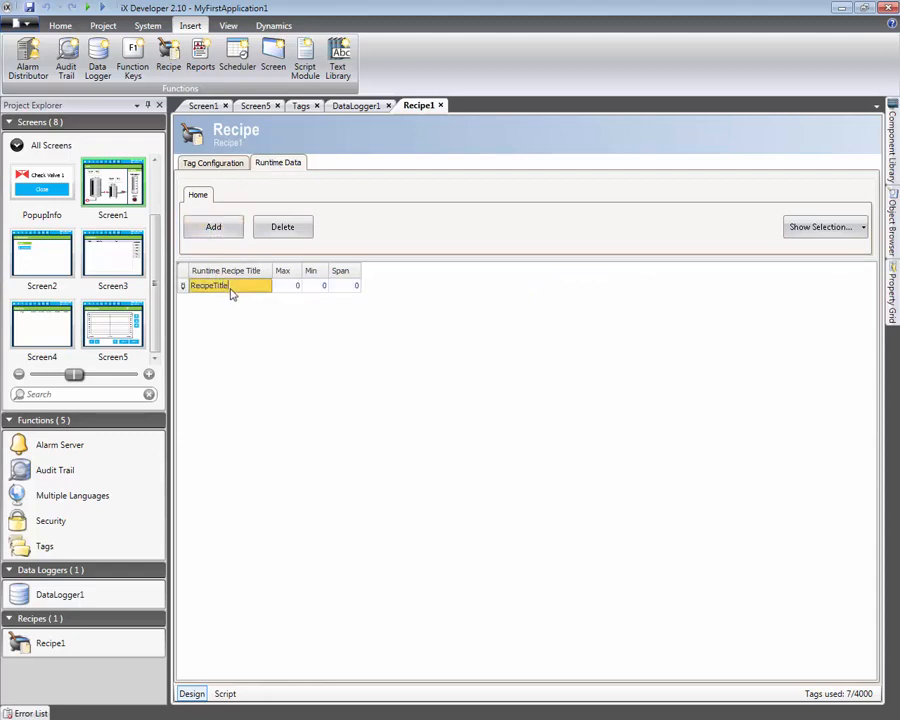
left_click(229, 287)
type("Normal")
key("Tab")
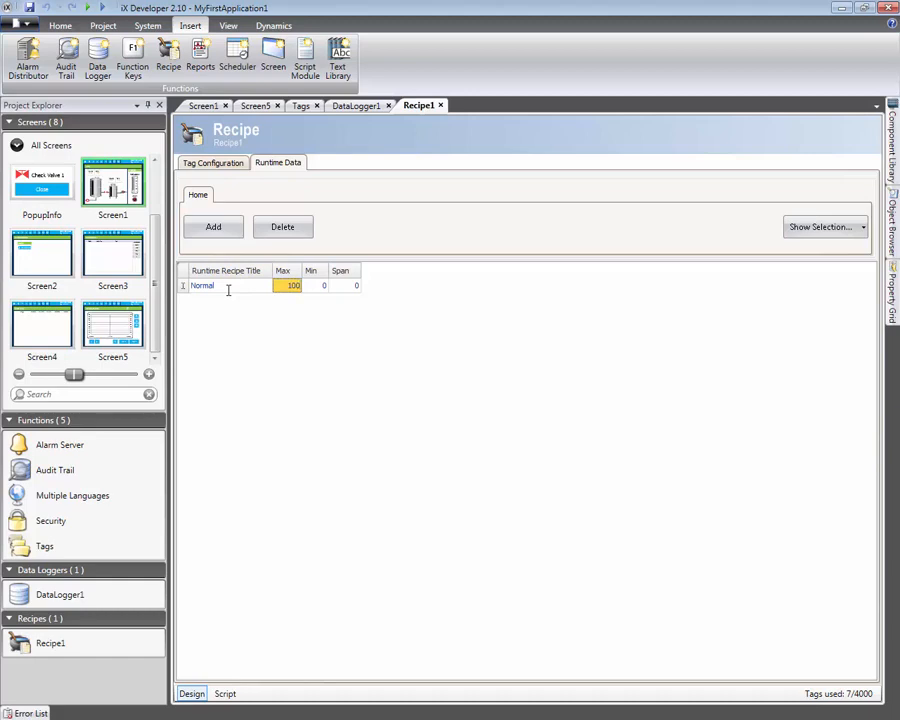
type("100")
key("Tab")
key("Tab")
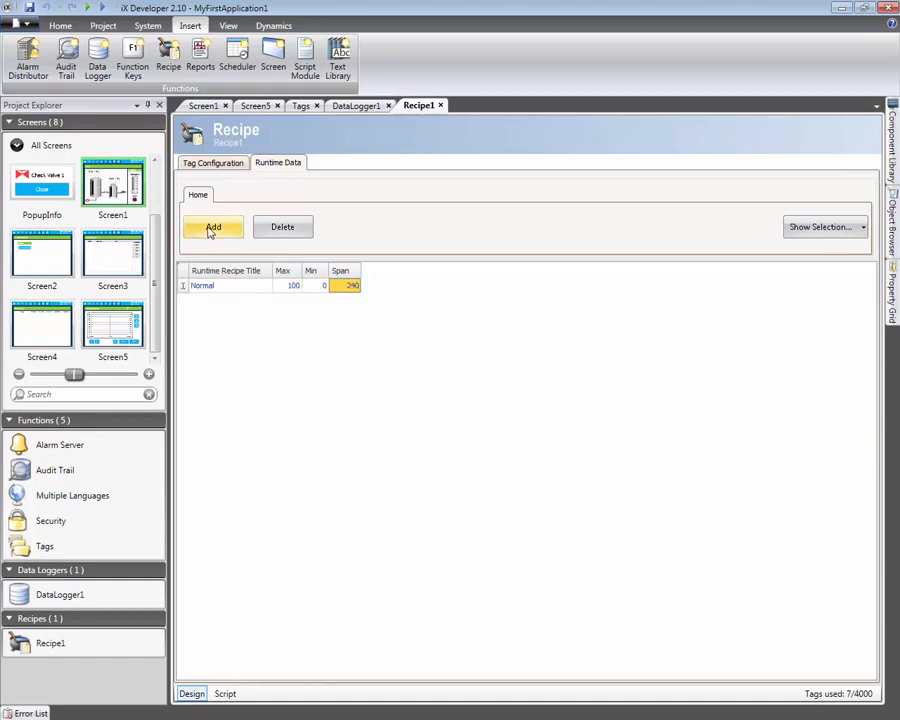
Add a second runtime recipe entry titled Zoom, with Max 50 and Span 30
left_click(210, 232)
left_click(236, 298)
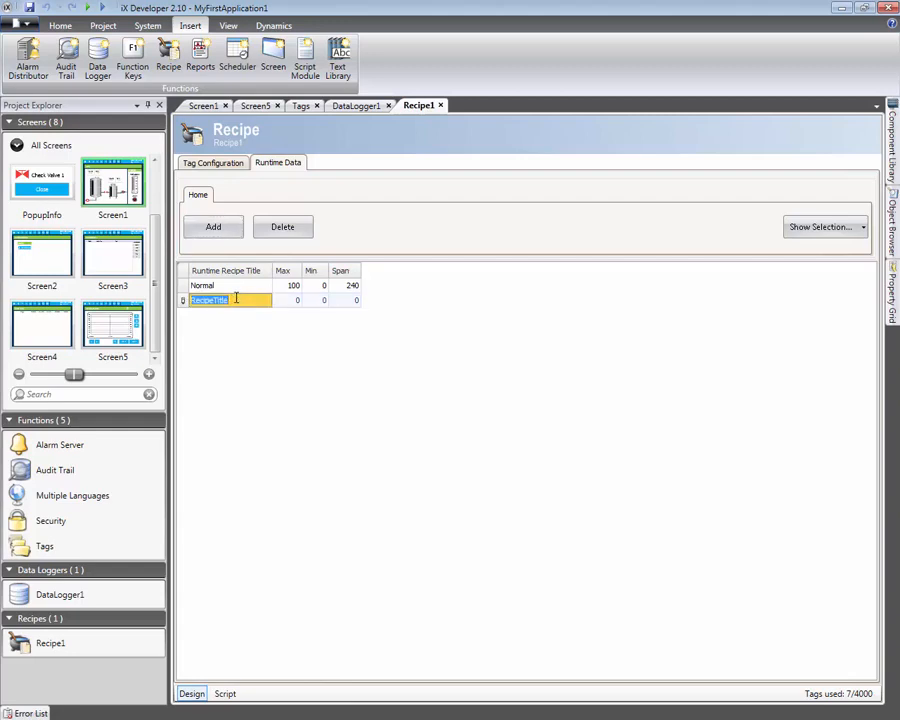
type("2")
type("oom")
left_click(287, 300)
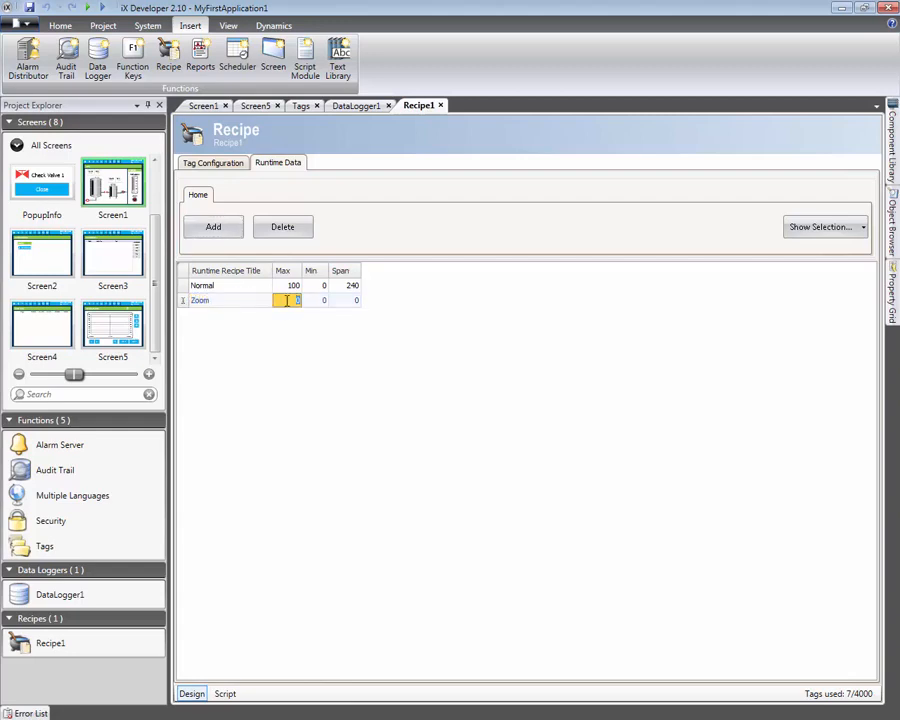
left_click(340, 302)
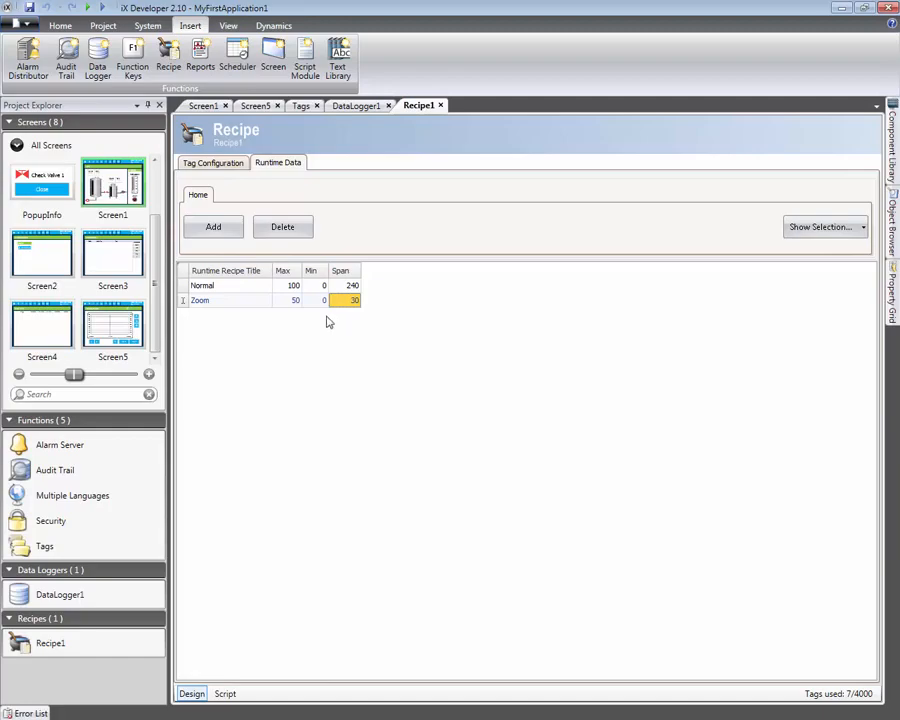
On Screen5, assign the Load Recipe action for Recipe1 to the Click event of the uppermost recipe button beside the trend chart
double_click(126, 334)
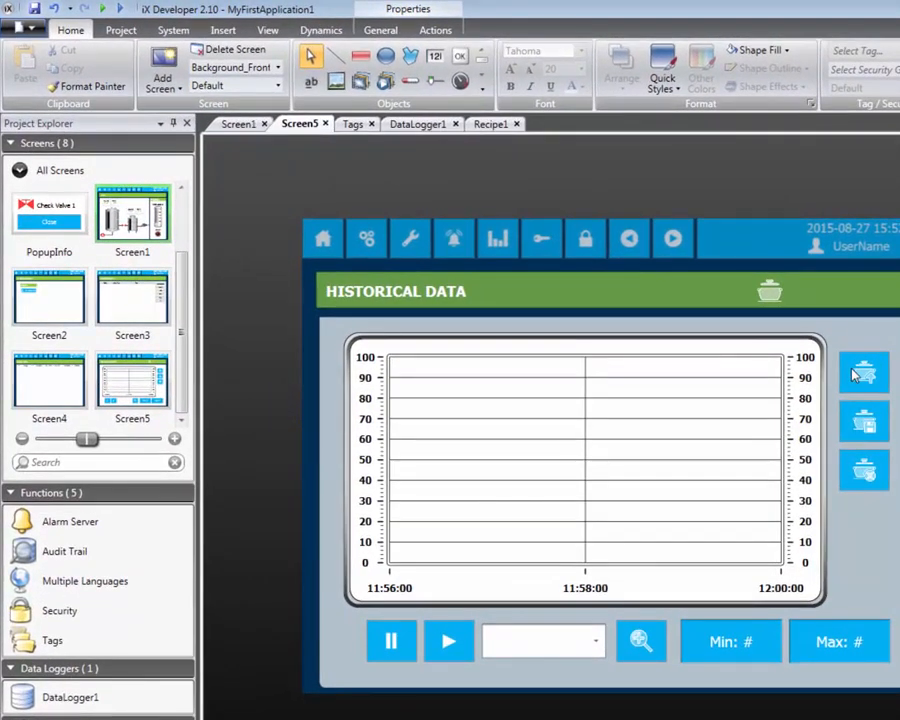
left_click(727, 316)
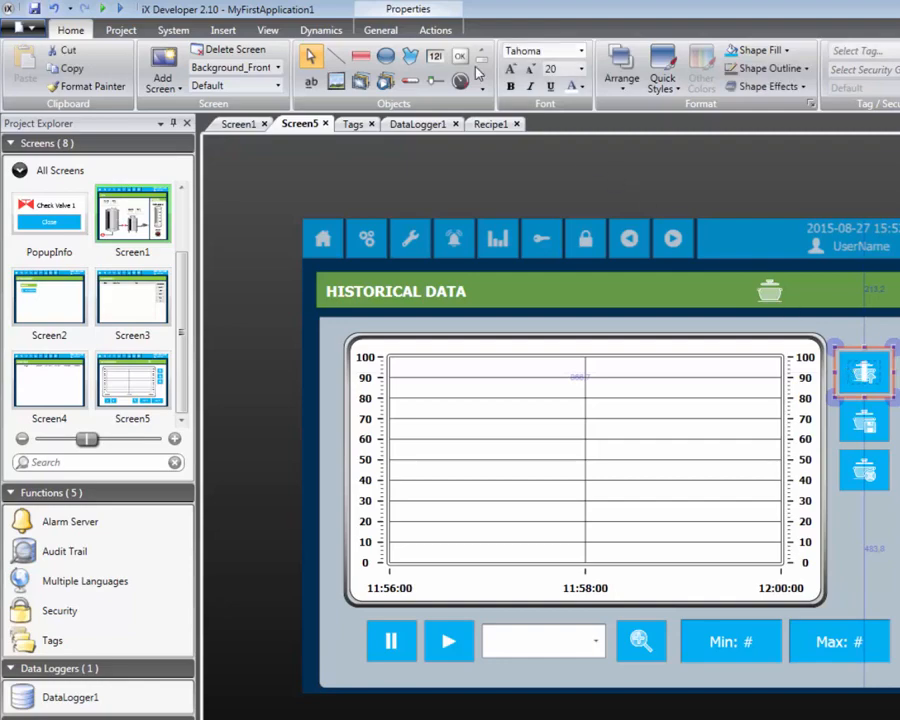
left_click(434, 30)
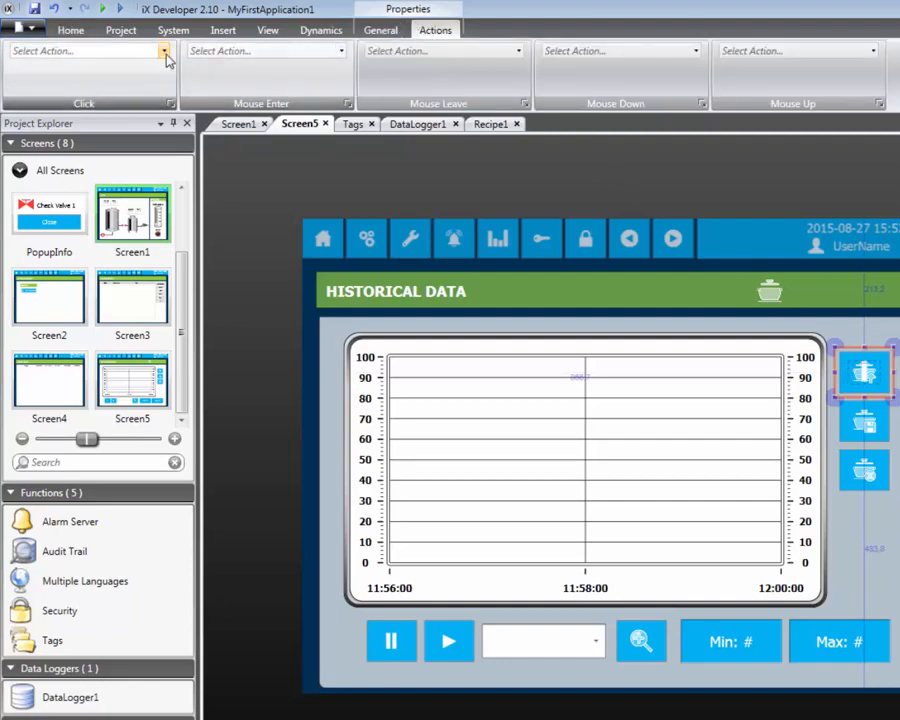
left_click(163, 51)
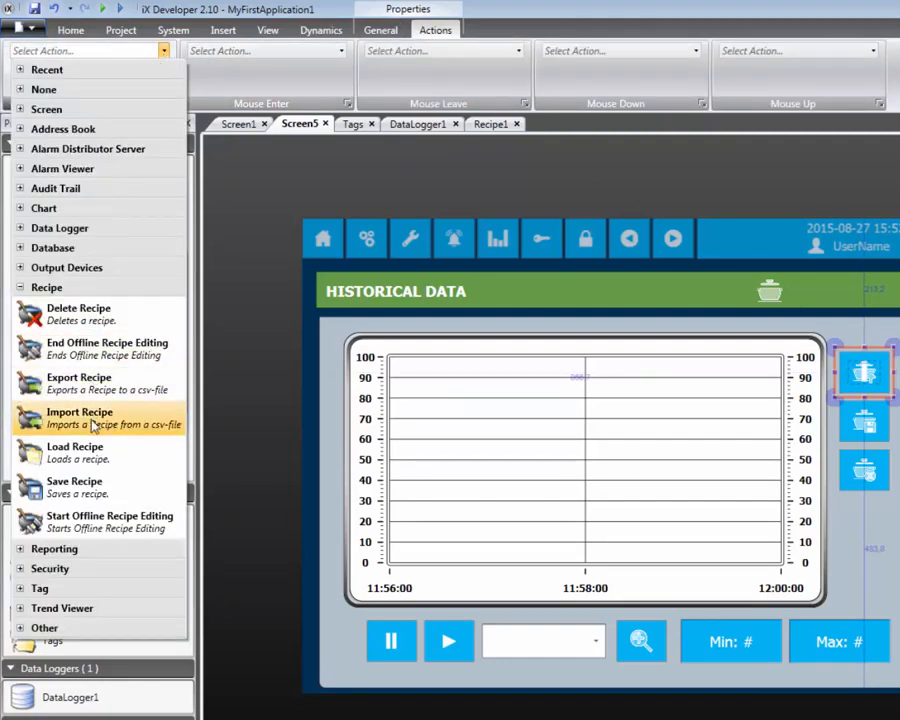
left_click(96, 456)
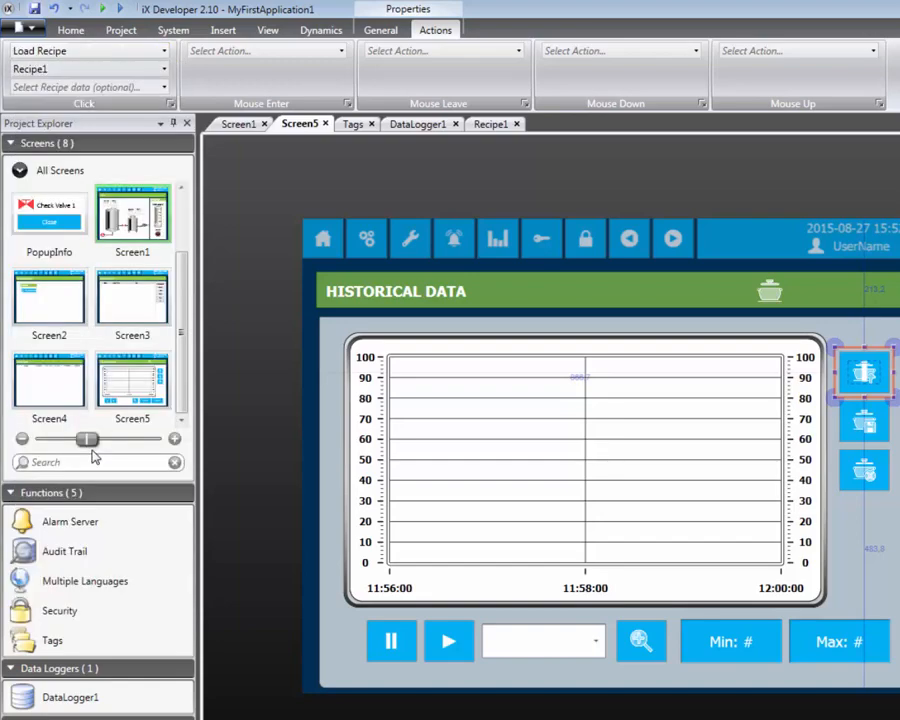
Assign the Save Recipe action for Recipe1 to the Click event of the middle recipe button with the disk symbol
left_click(860, 418)
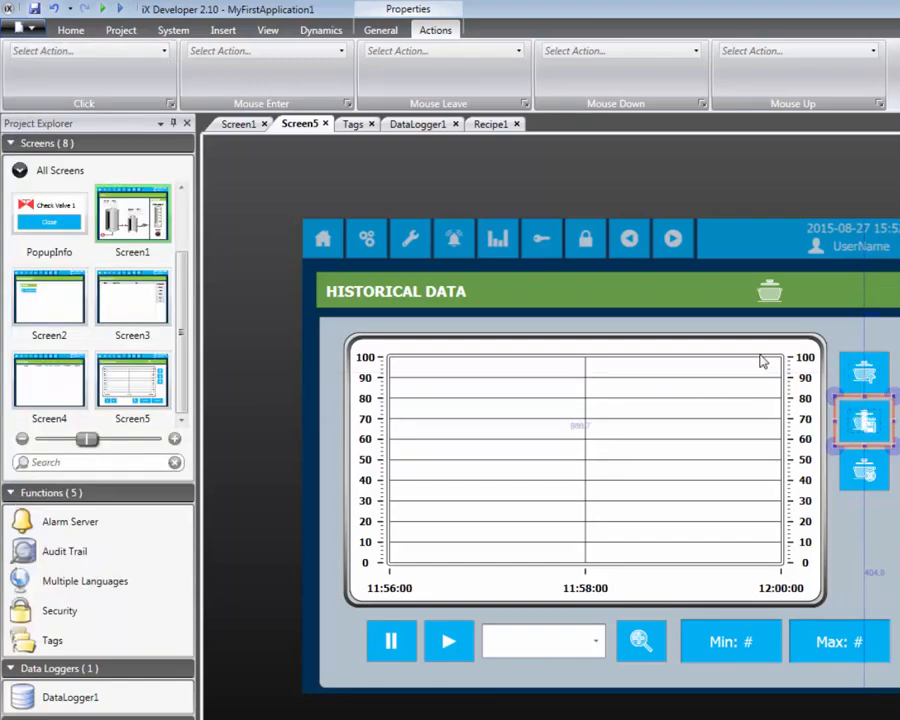
left_click(95, 52)
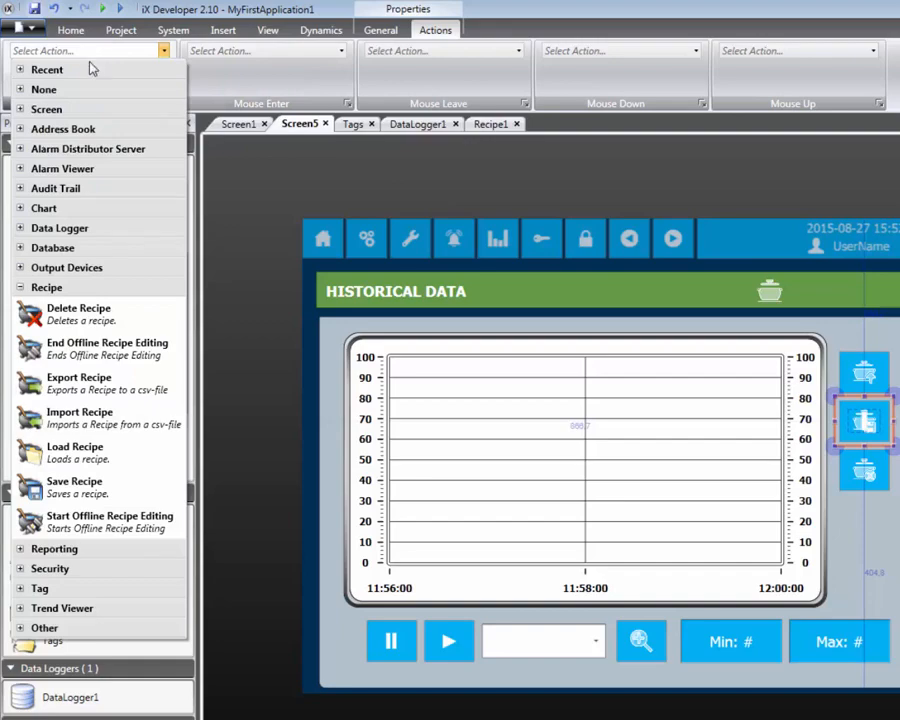
left_click(73, 486)
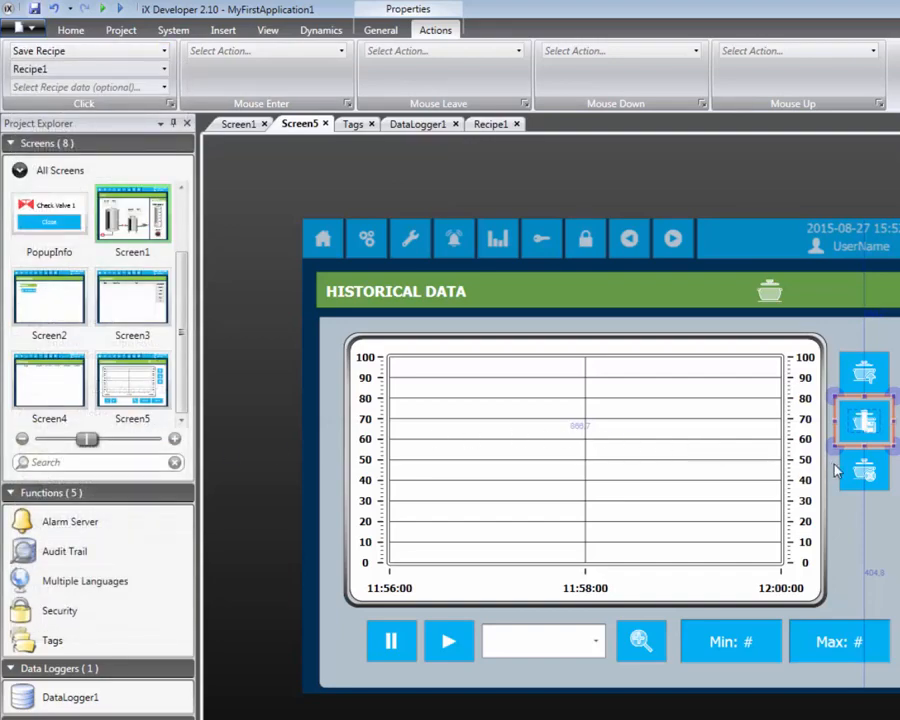
Assign the Delete Recipe action for Recipe1 to the Click event of the lowest recipe button, then deselect it
left_click(848, 465)
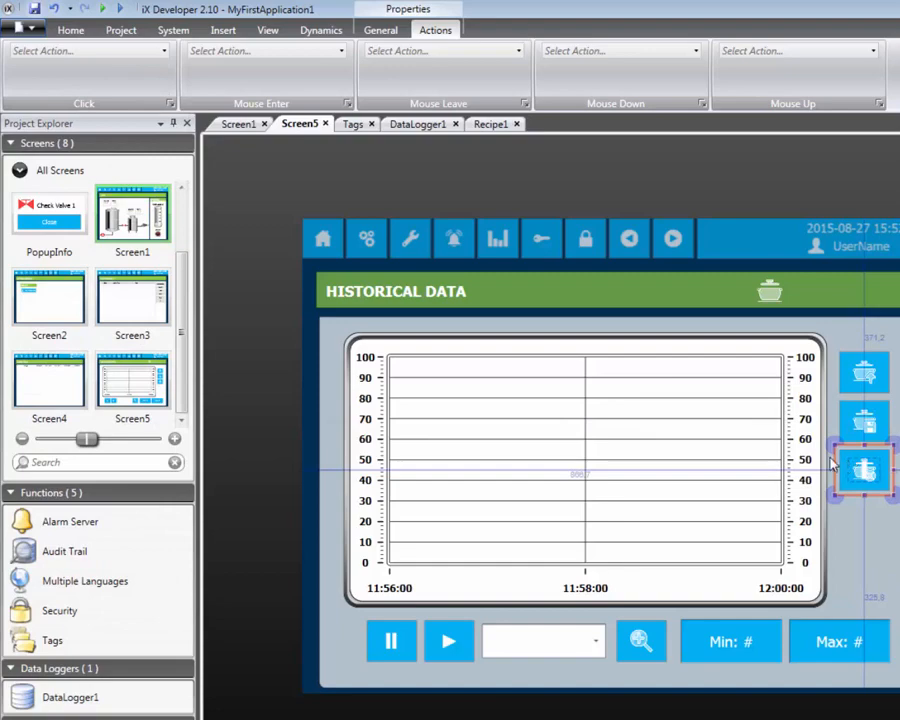
left_click(87, 53)
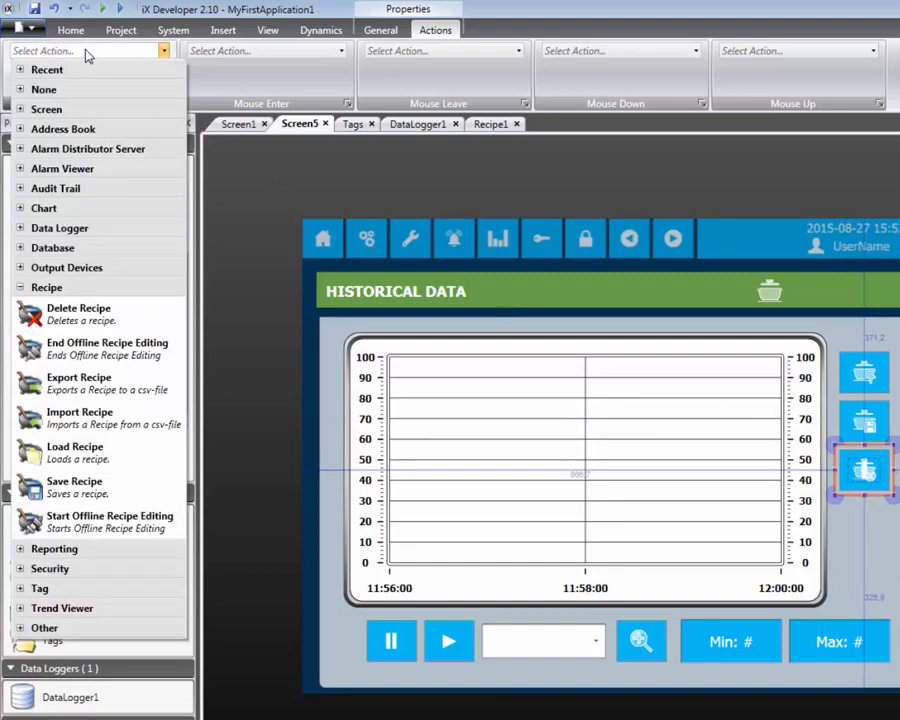
left_click(75, 318)
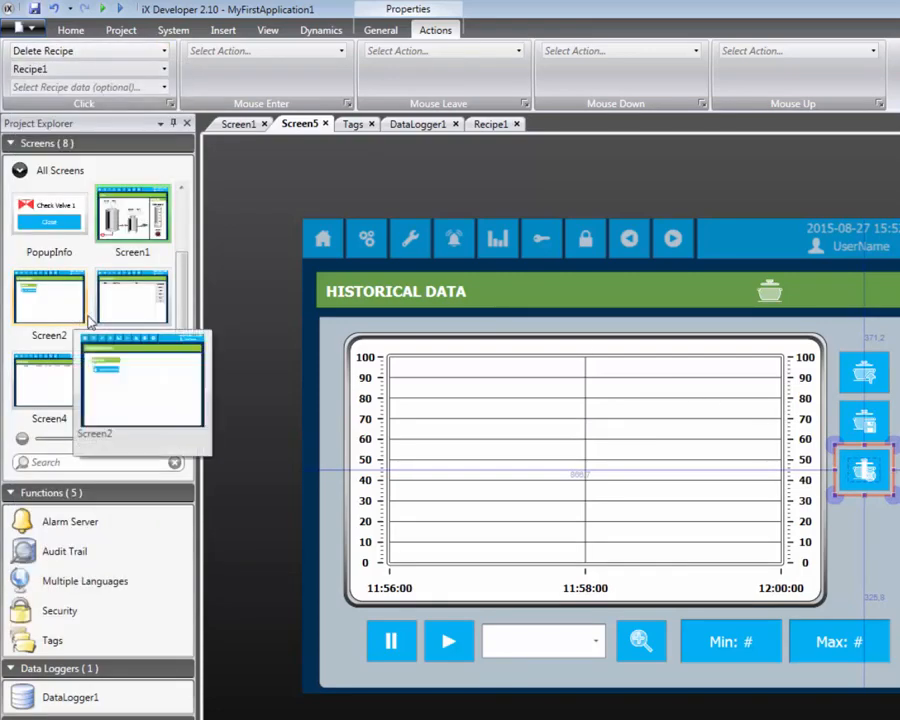
left_click(305, 354)
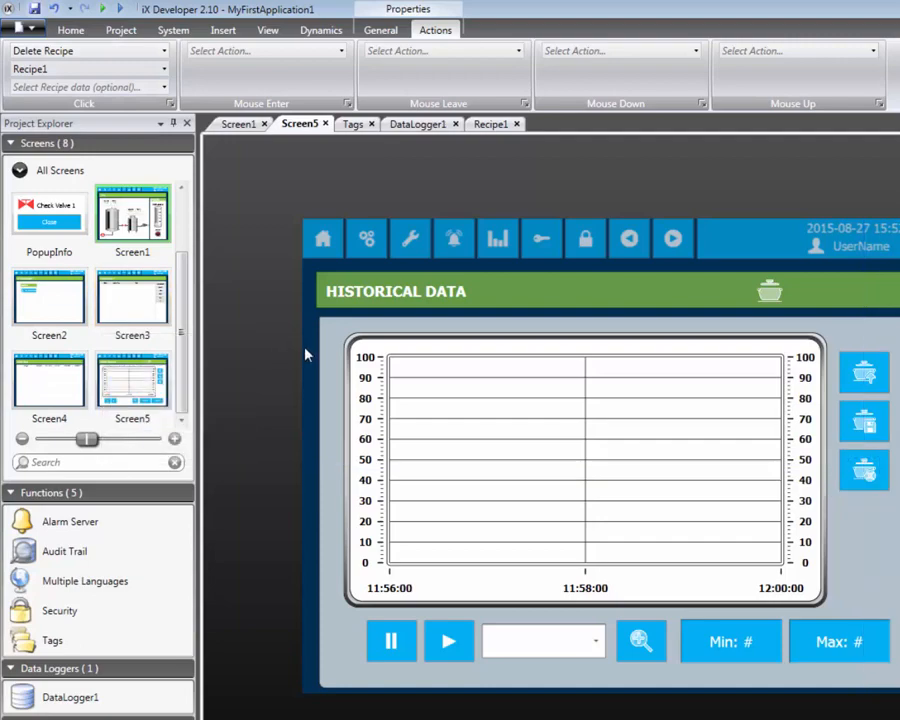
Add the Latest Loaded Recipe system tag to the project's tag list
left_click(104, 640)
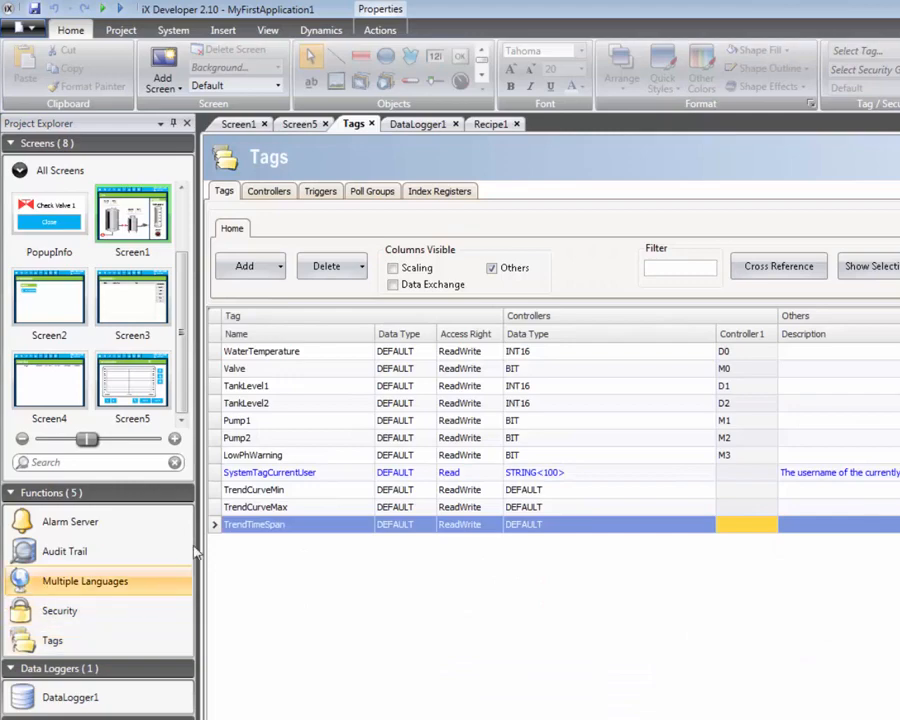
left_click(281, 266)
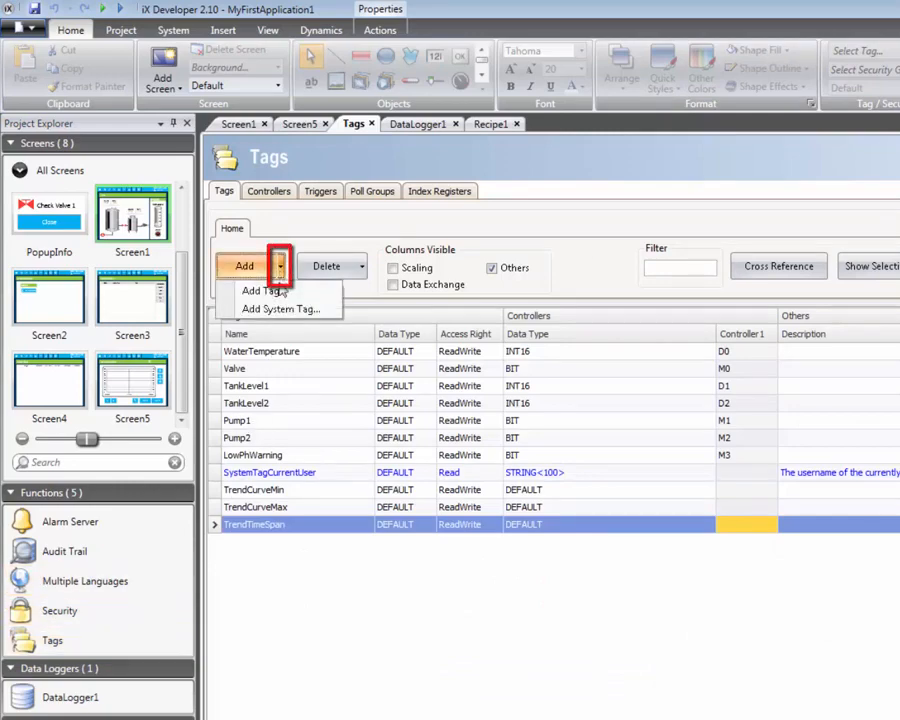
left_click(280, 310)
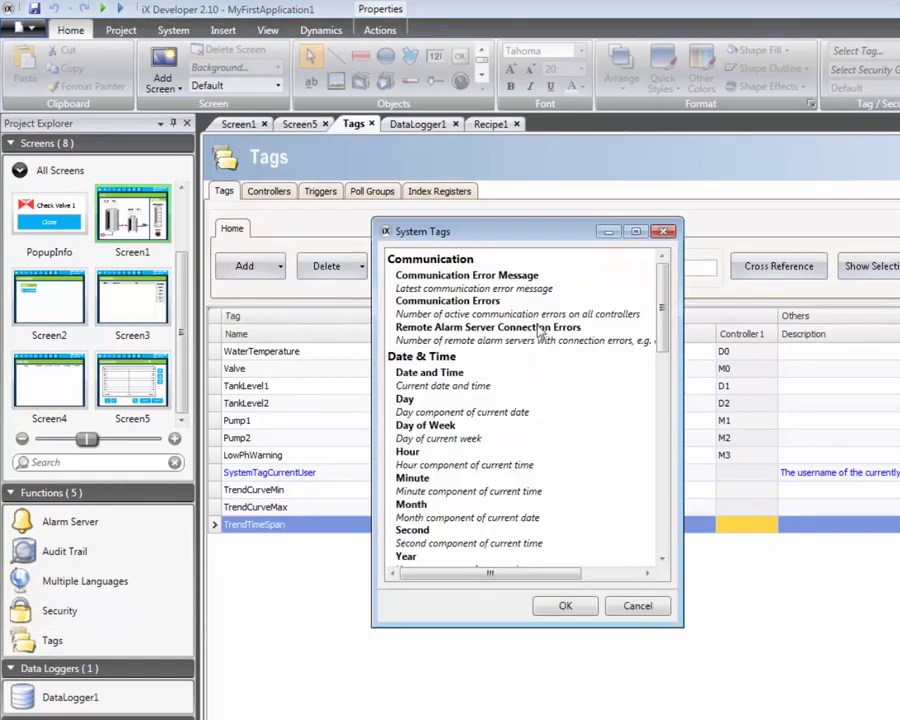
left_click_drag(661, 315, 655, 383)
left_click(536, 436)
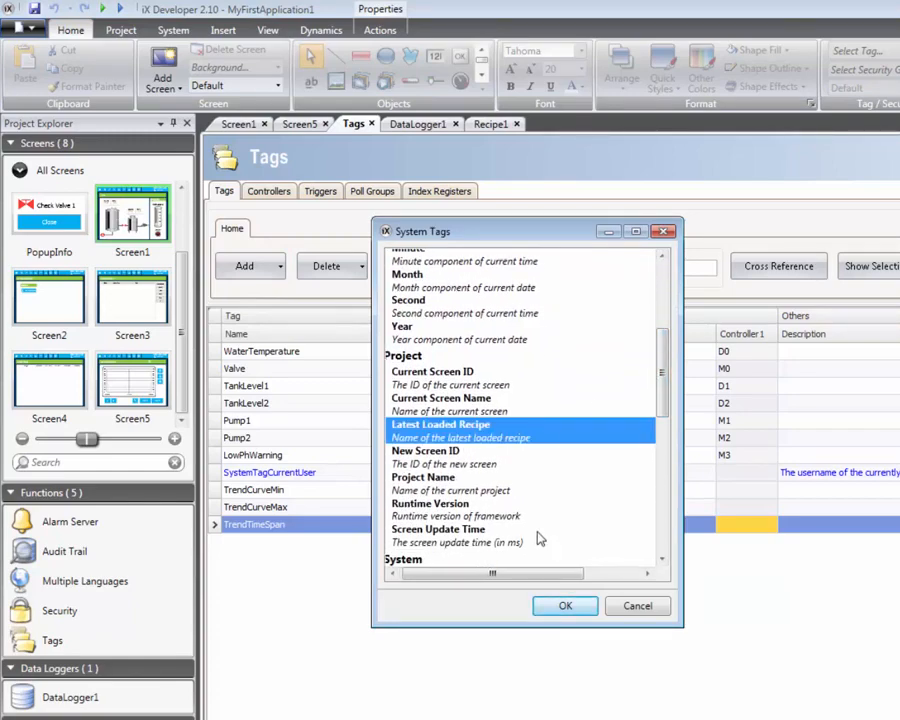
left_click(566, 606)
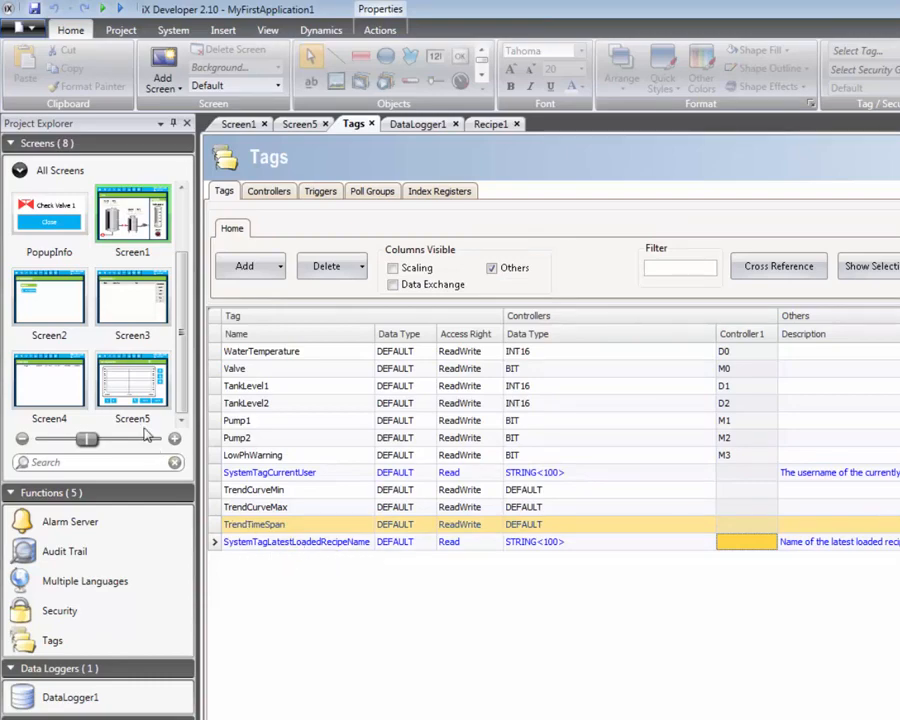
On Screen5, add a text object beside the pot symbol in the green header, with font size 22 and white font colour
left_click(125, 392)
double_click(125, 392)
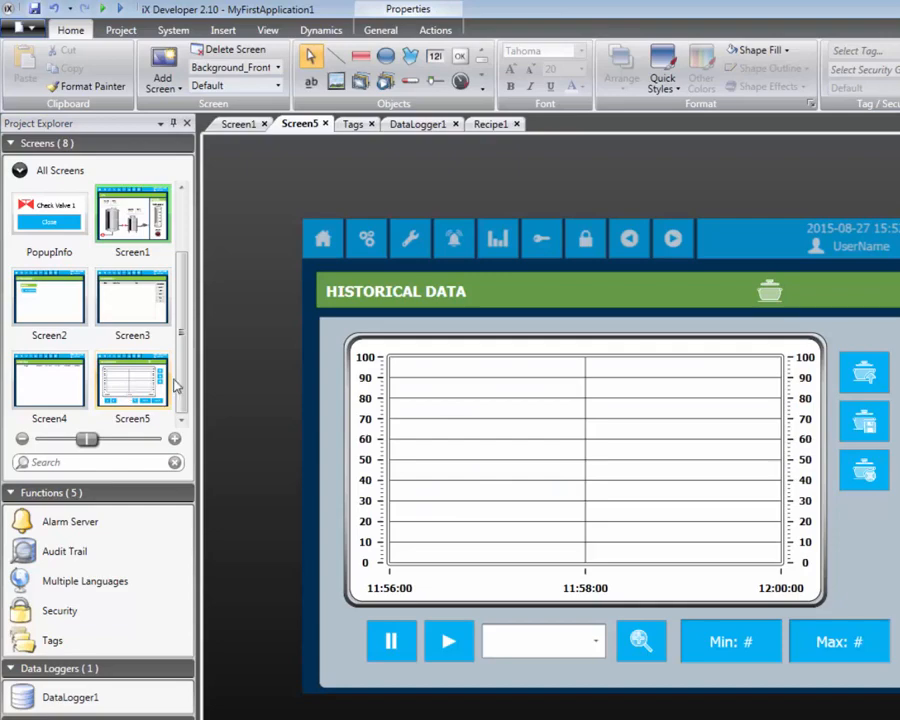
left_click(311, 80)
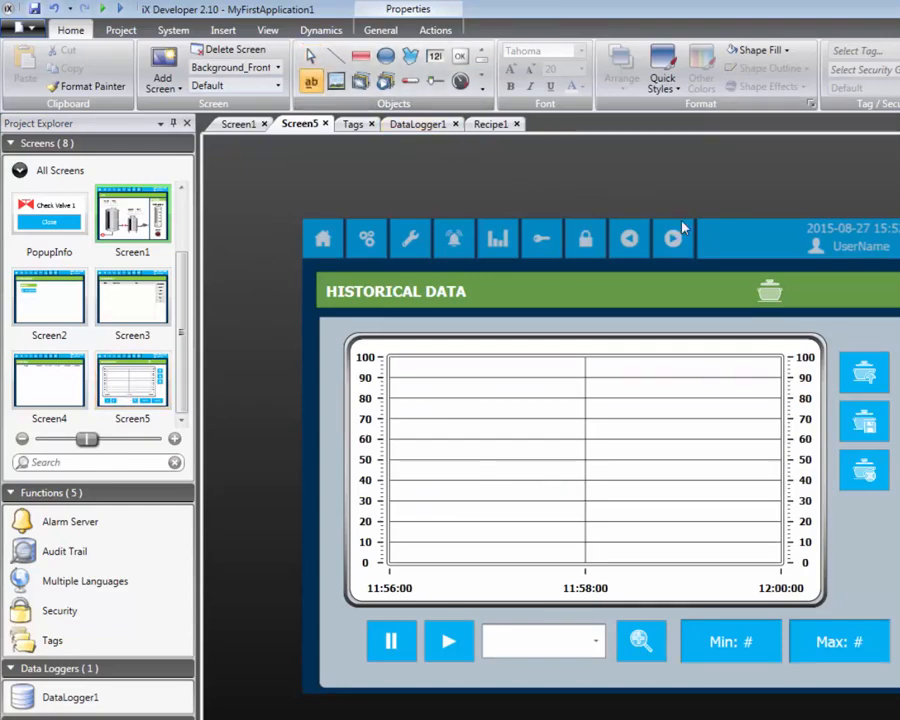
left_click(791, 287)
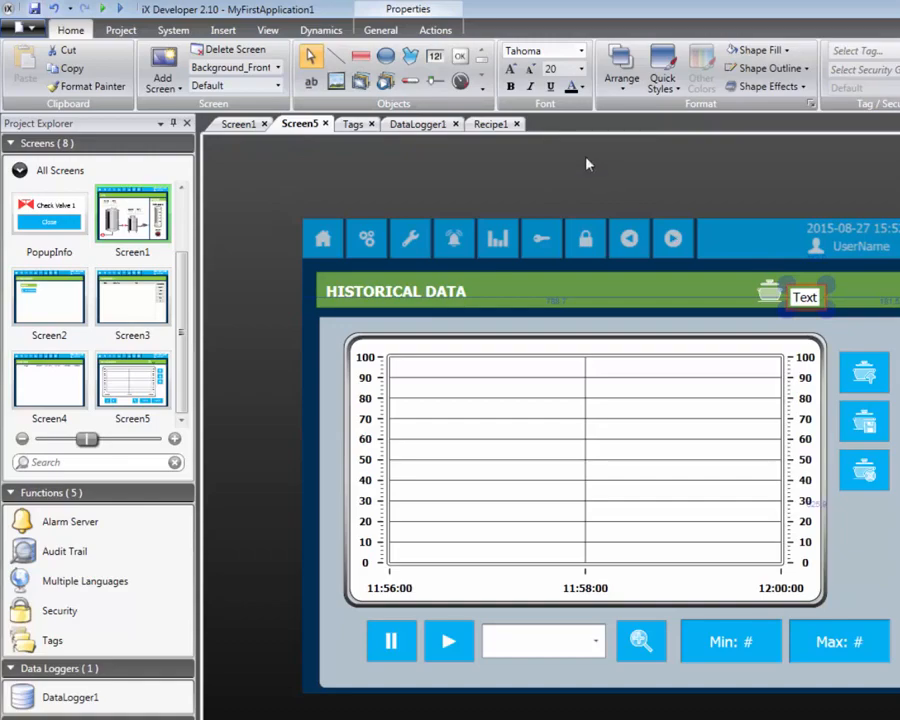
left_click(512, 71)
left_click(583, 90)
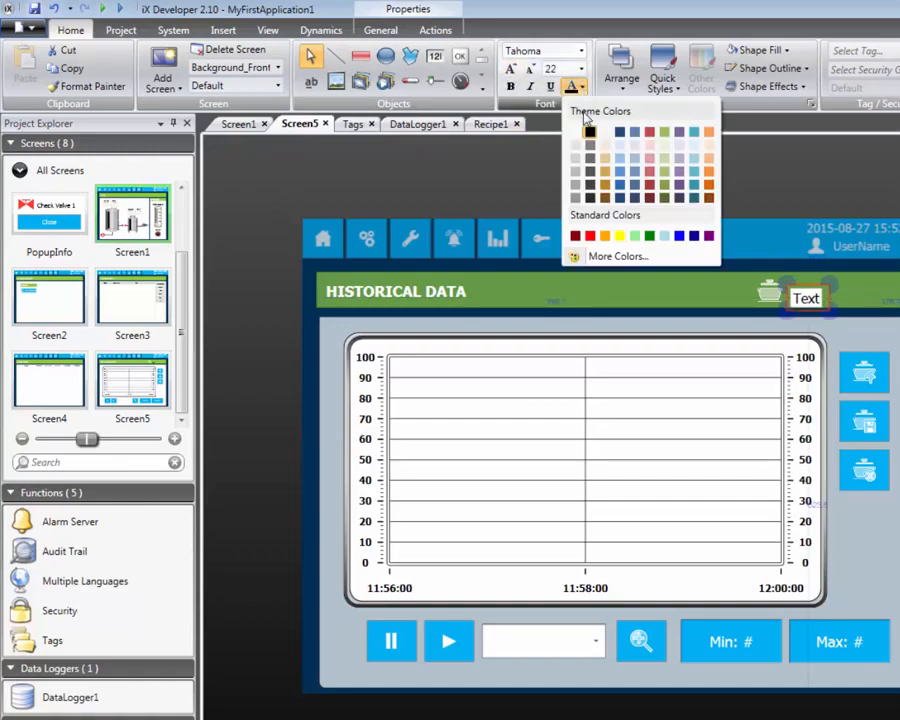
left_click(580, 135)
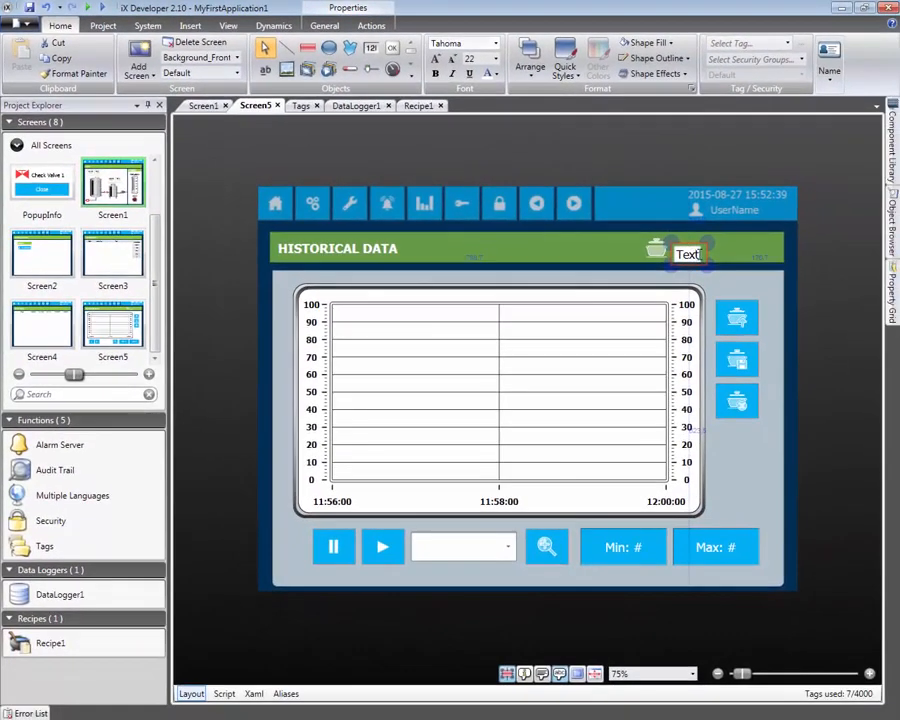
Align the new text object with the header's pot symbol and change its text to "Current Recipe"
left_click_drag(703, 255, 704, 251)
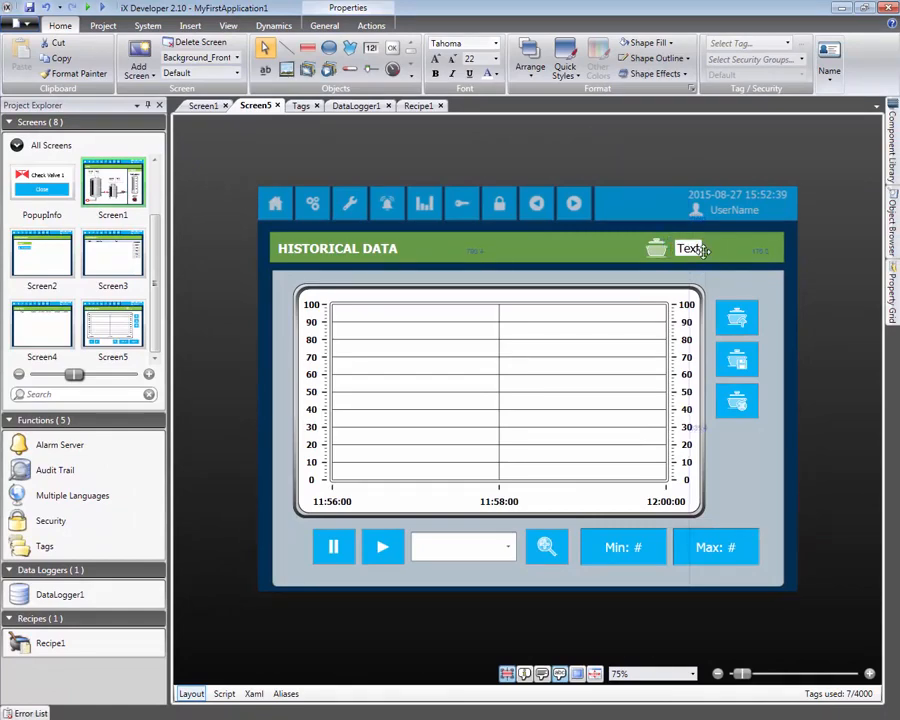
double_click(689, 248)
type("C")
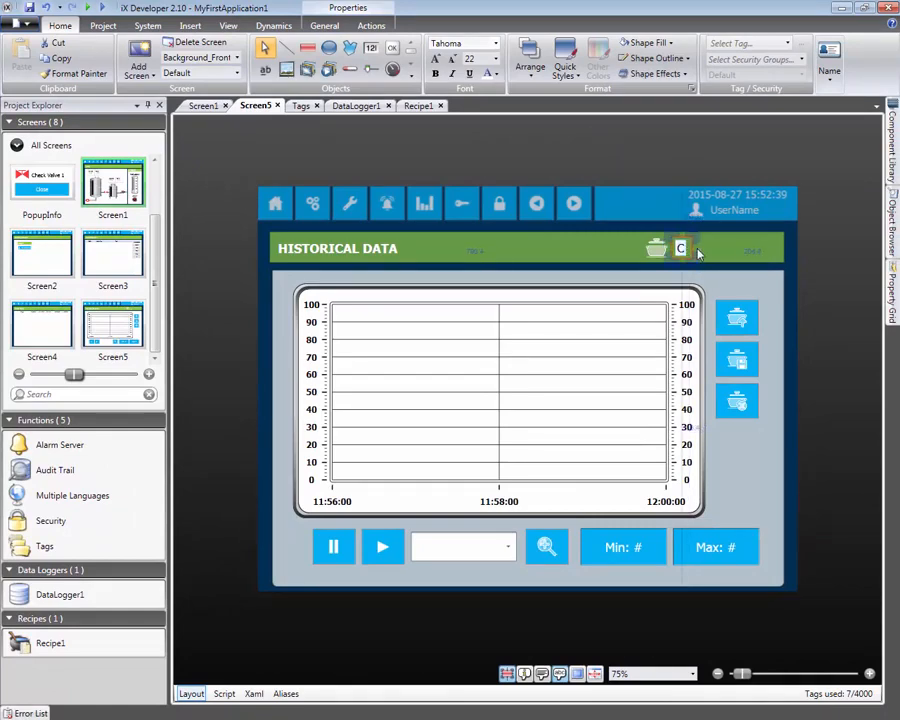
type("urrent Recipe")
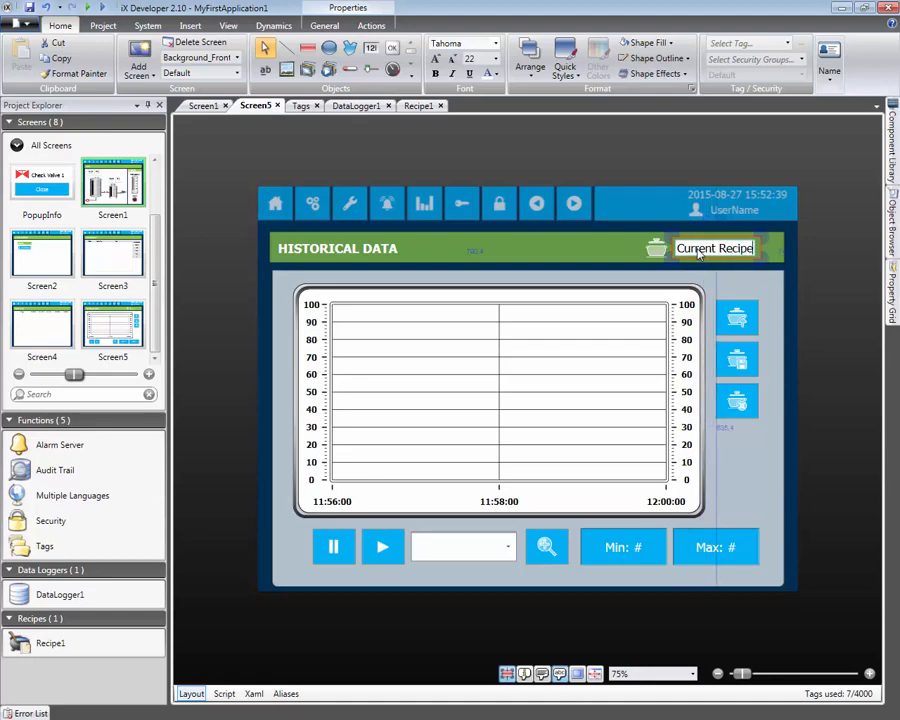
Connect the Current Recipe text to the SystemTagLatestLoadedRecipeName tag, then deselect it
left_click(788, 45)
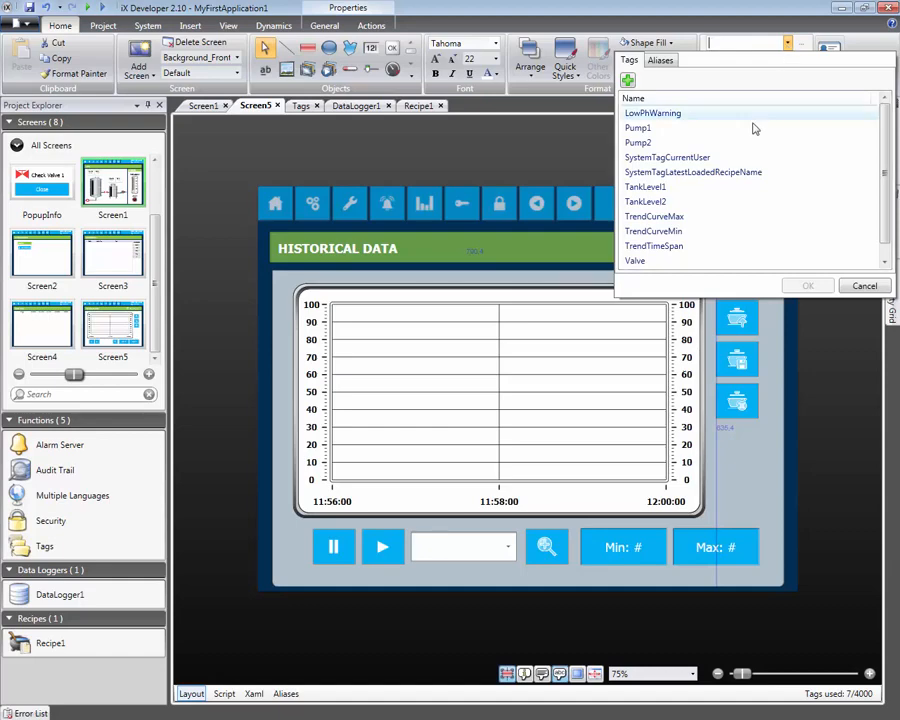
left_click(737, 177)
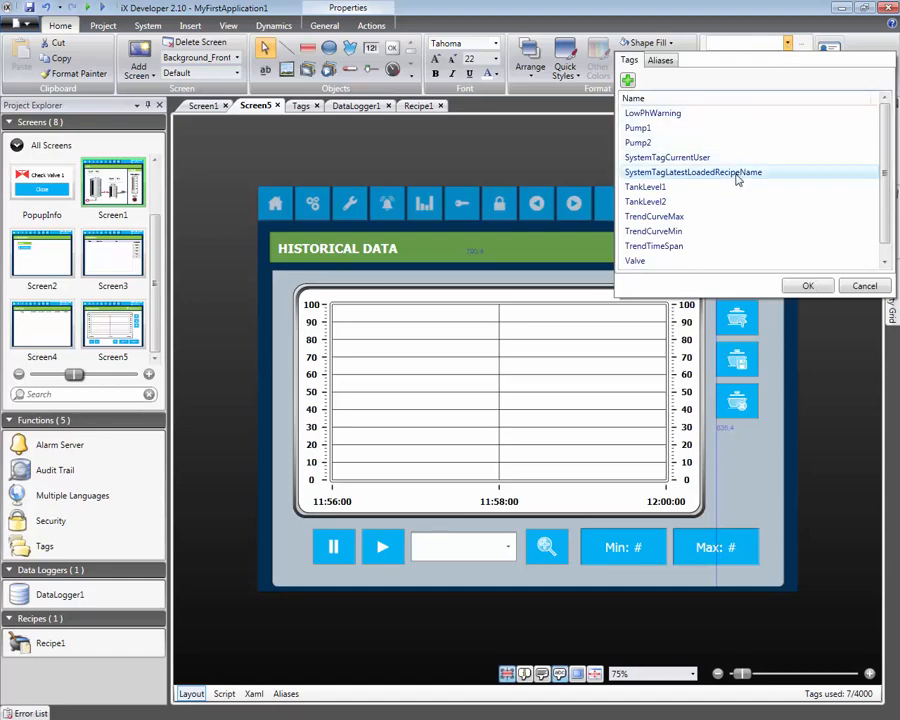
left_click(808, 288)
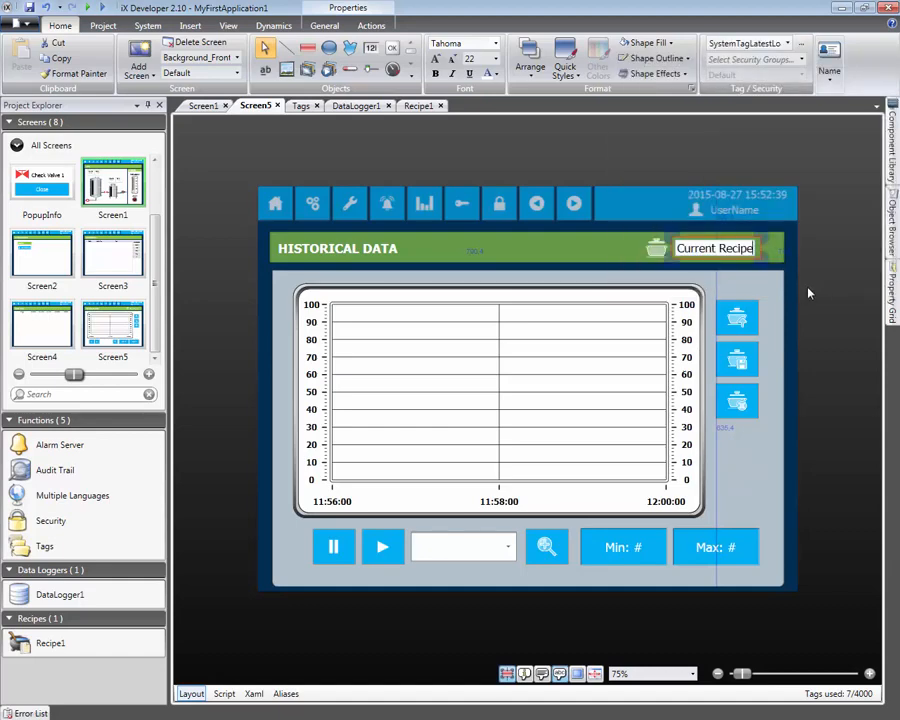
left_click(788, 305)
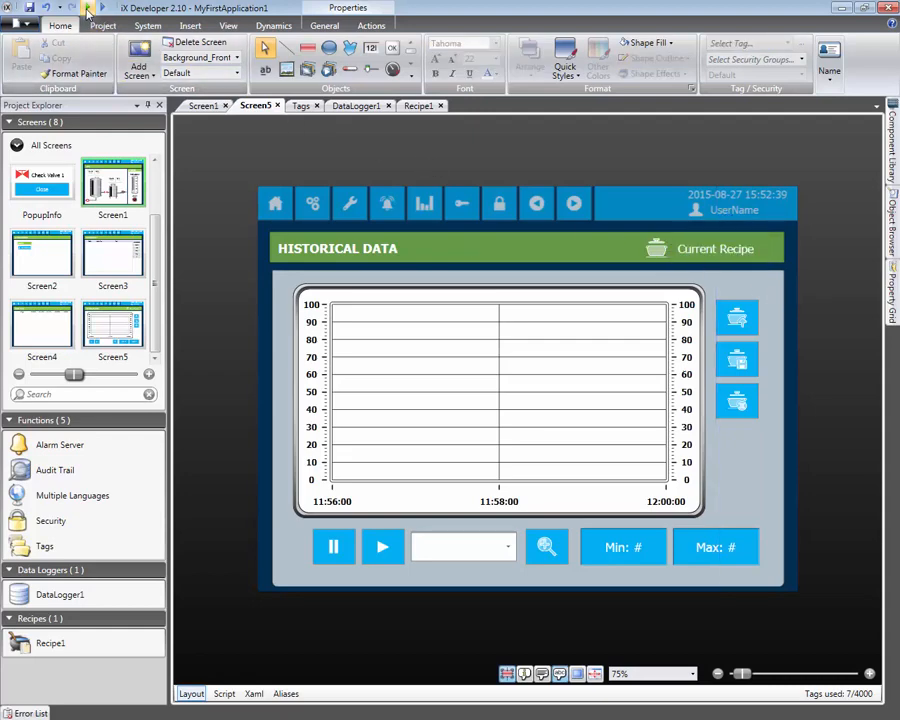
Run the project and load the Zoom recipe on the Historical Data screen
left_click(88, 9)
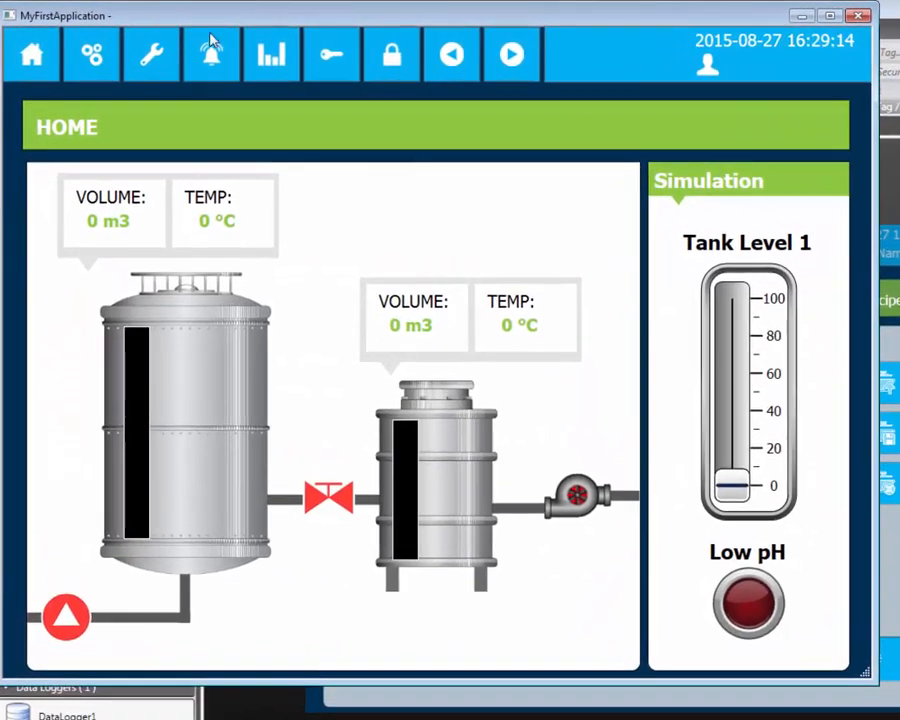
left_click(274, 54)
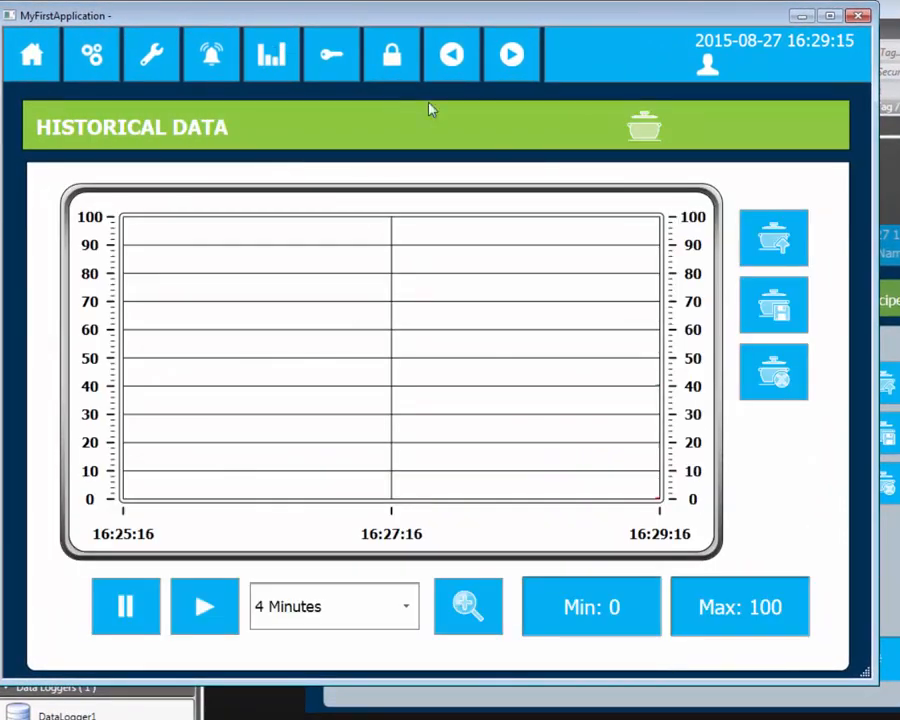
left_click(762, 241)
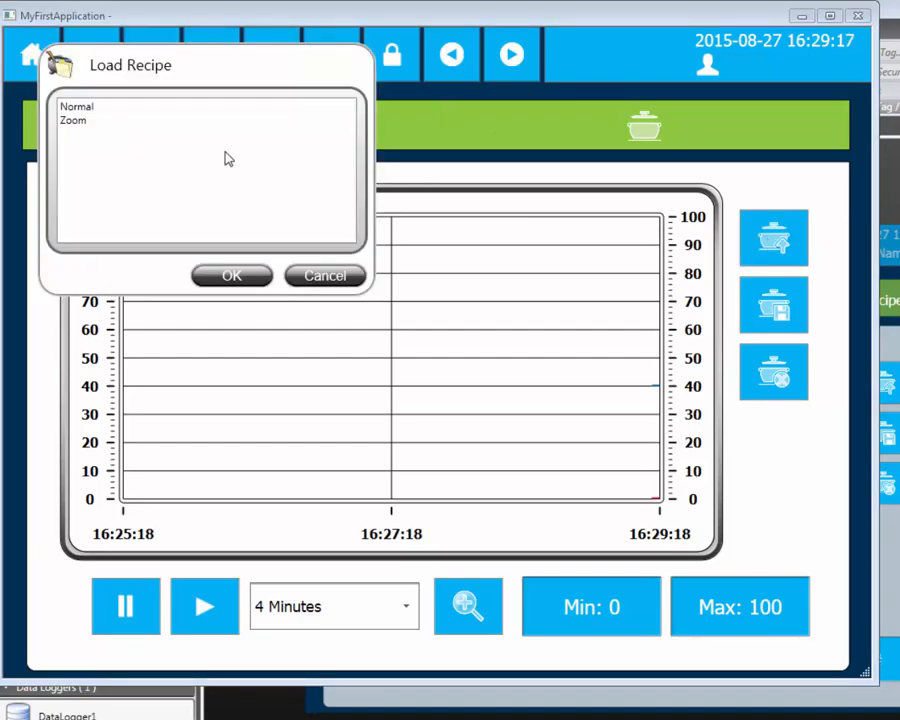
left_click(88, 122)
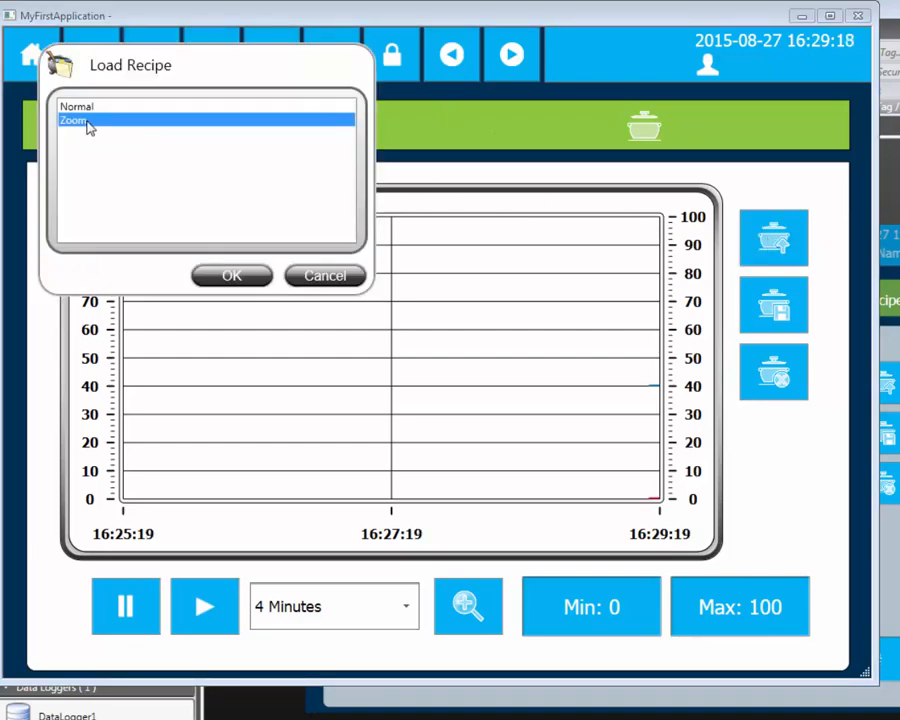
left_click(255, 282)
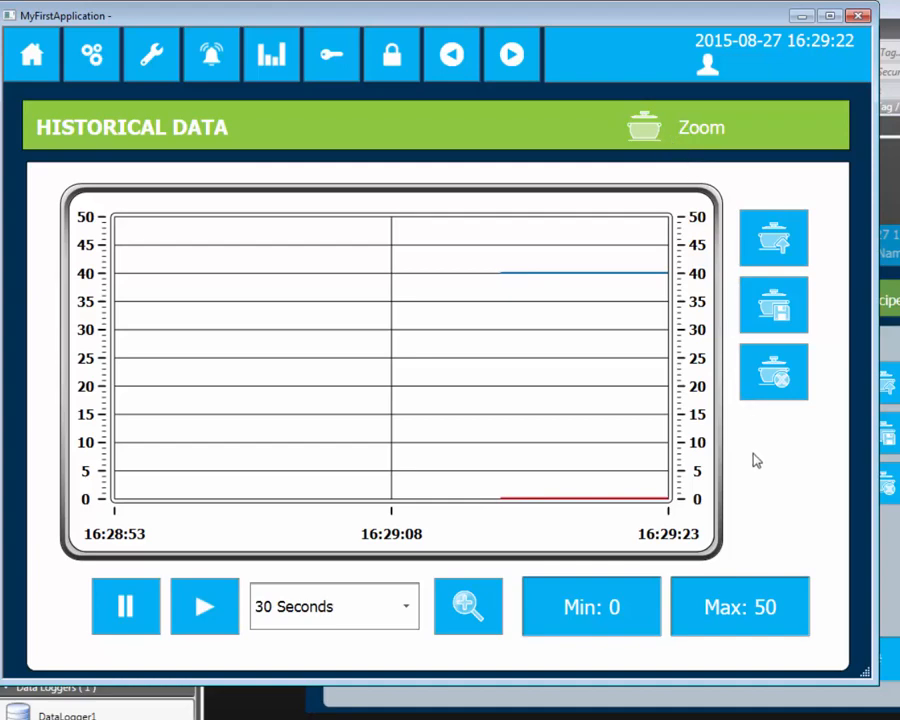
Set the trend's maximum to 200 and its time span to 10 Seconds in the running application
left_click(757, 588)
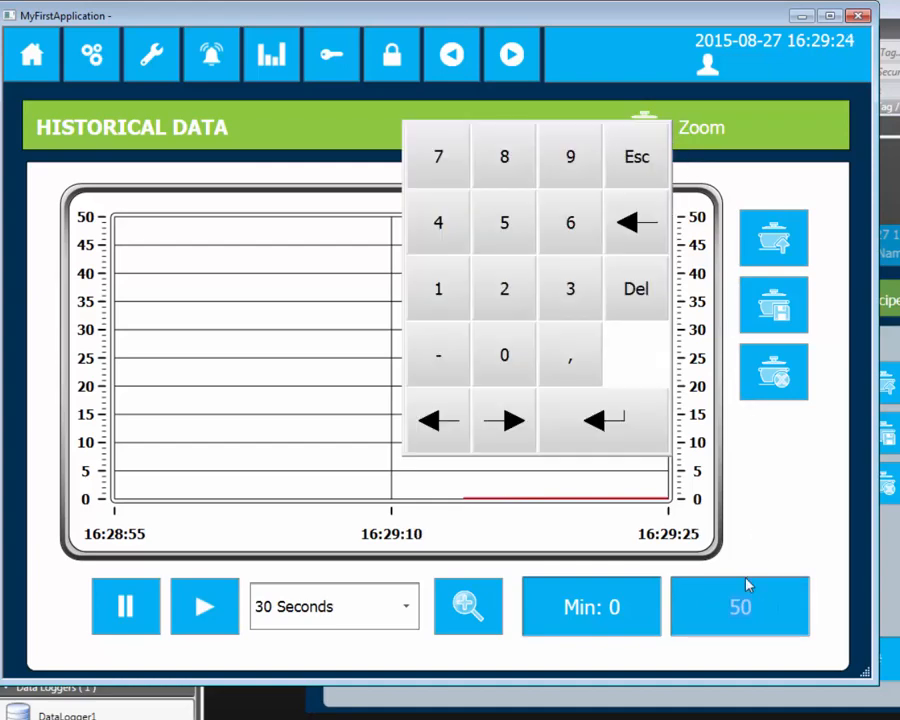
left_click(504, 300)
left_click(498, 356)
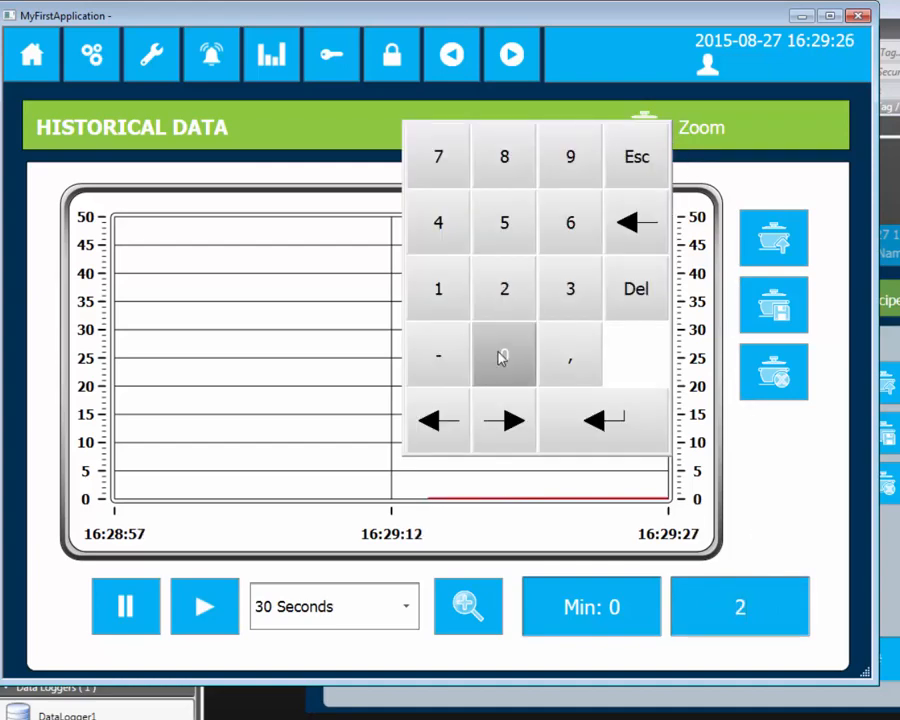
left_click(498, 356)
left_click(592, 413)
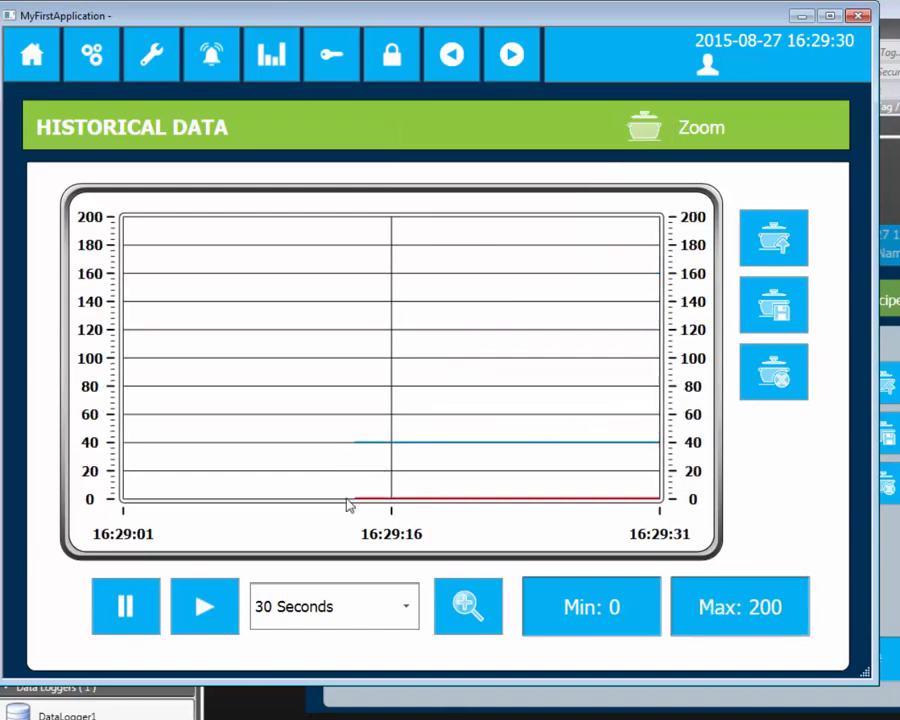
left_click(337, 612)
left_click(268, 653)
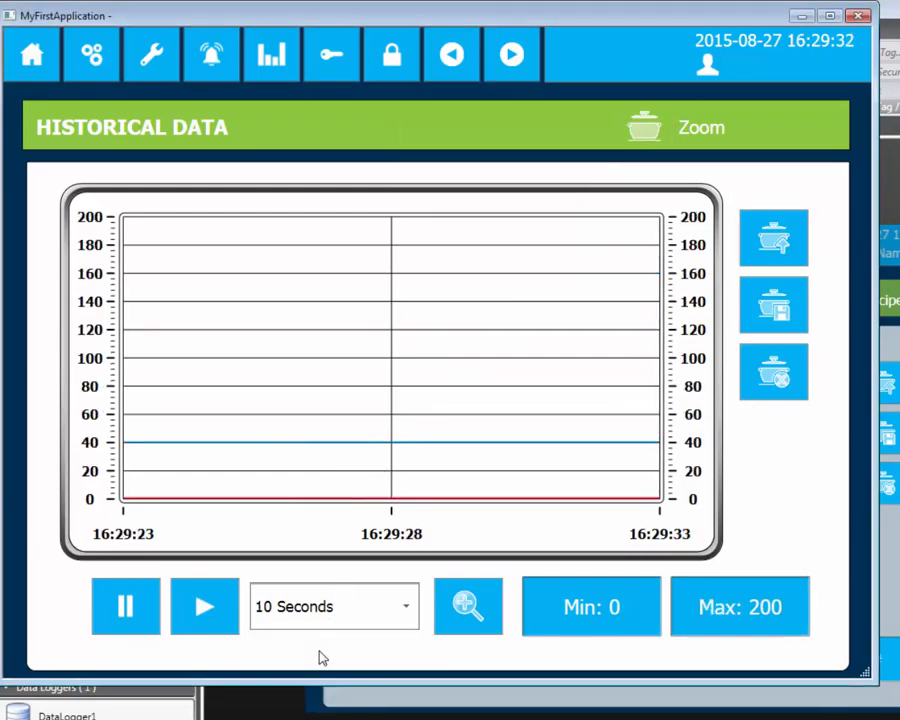
Save the current trend settings as a new recipe named "Quick"
left_click(772, 305)
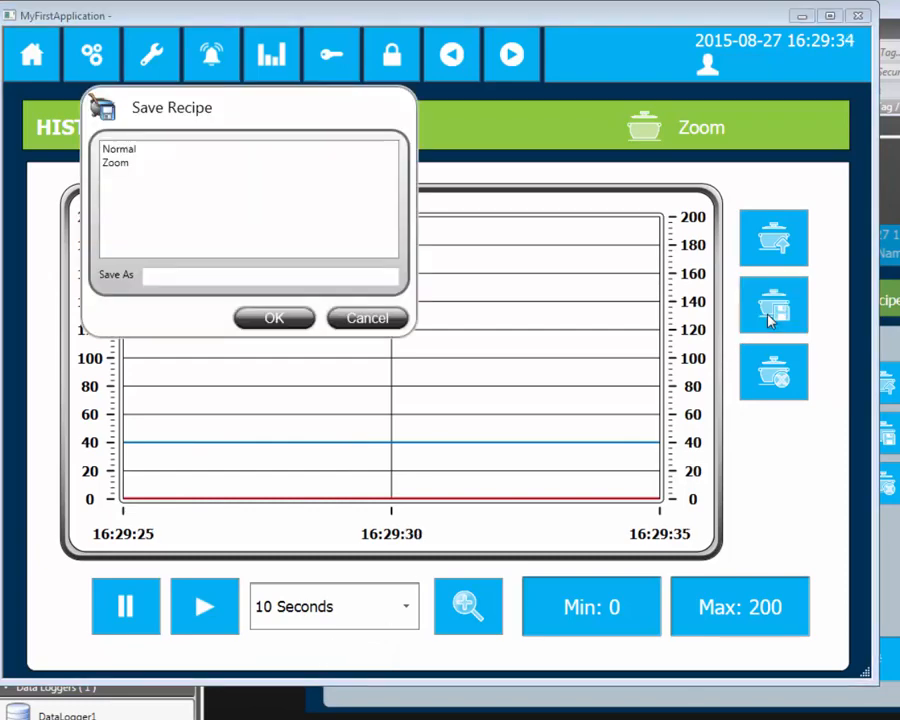
left_click(261, 274)
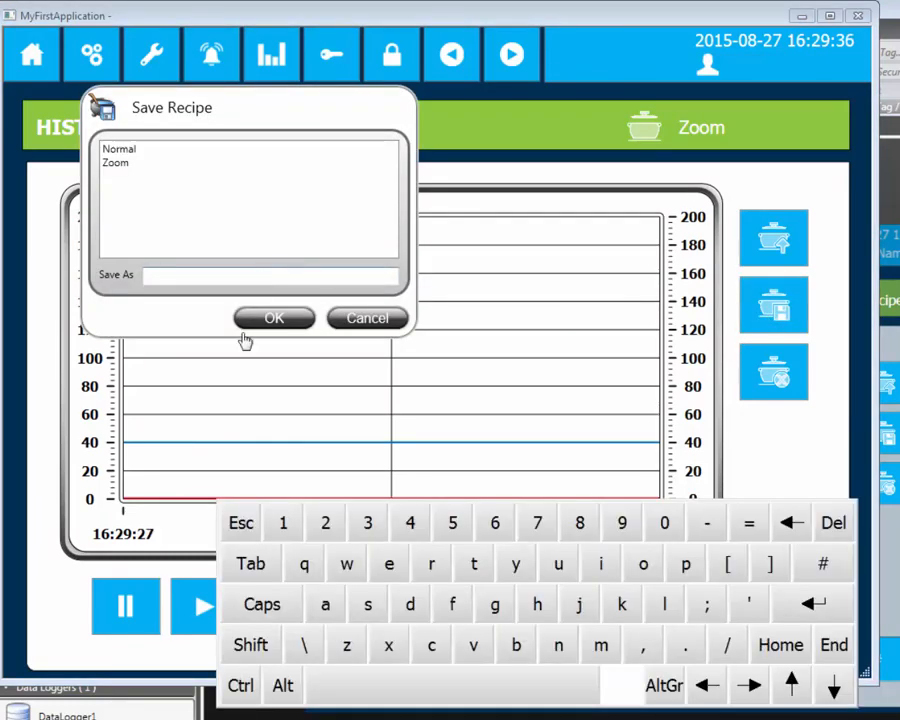
left_click(247, 645)
left_click(304, 566)
left_click(558, 566)
left_click(600, 565)
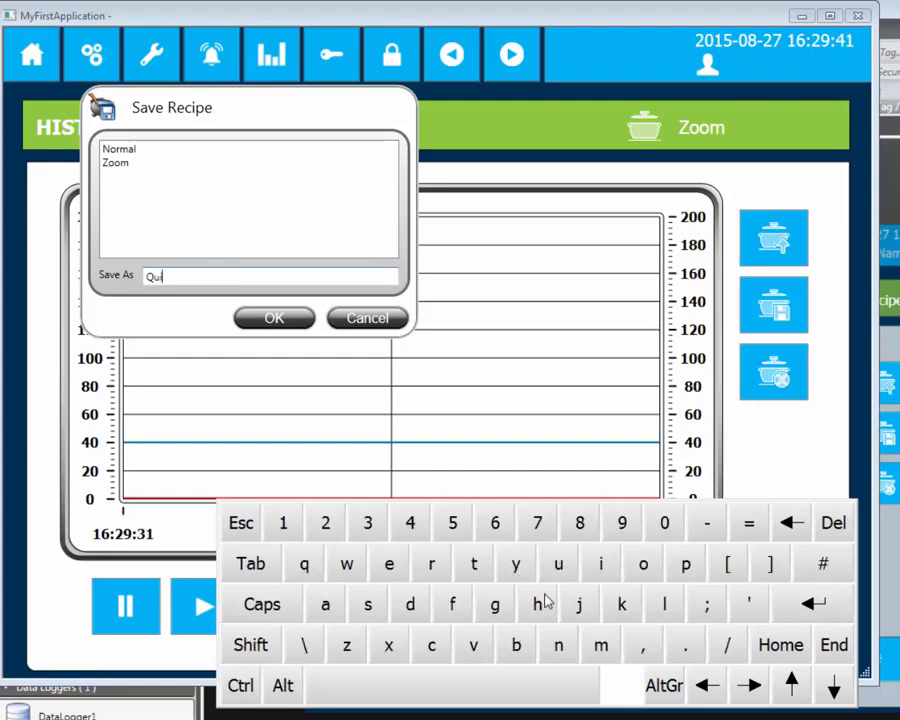
left_click(434, 646)
left_click(621, 604)
left_click(812, 605)
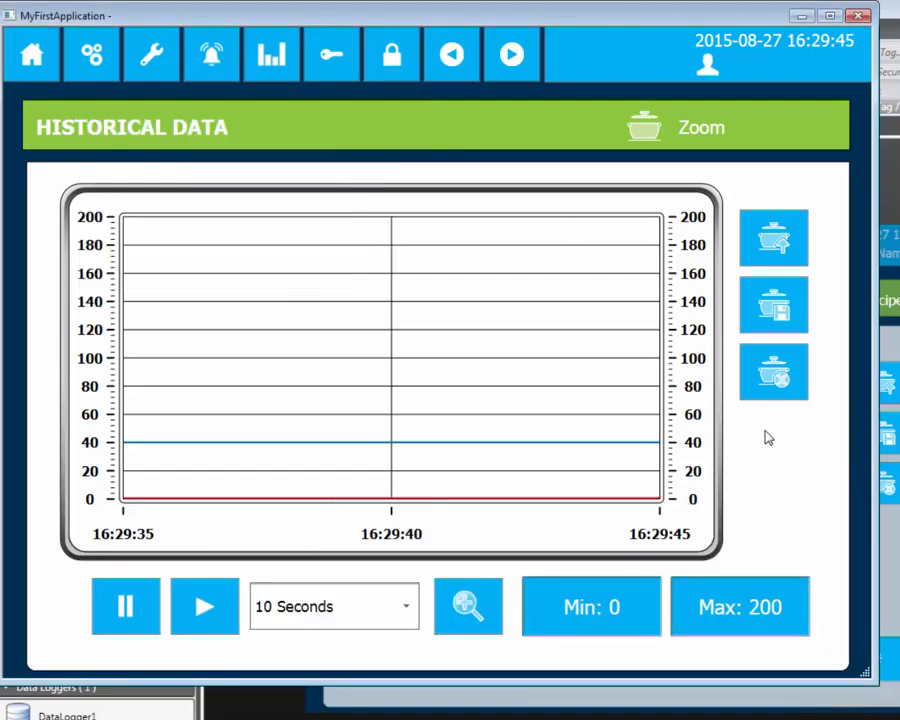
Load the Normal recipe, followed by the Quick recipe, to test switching between trend settings
left_click(768, 243)
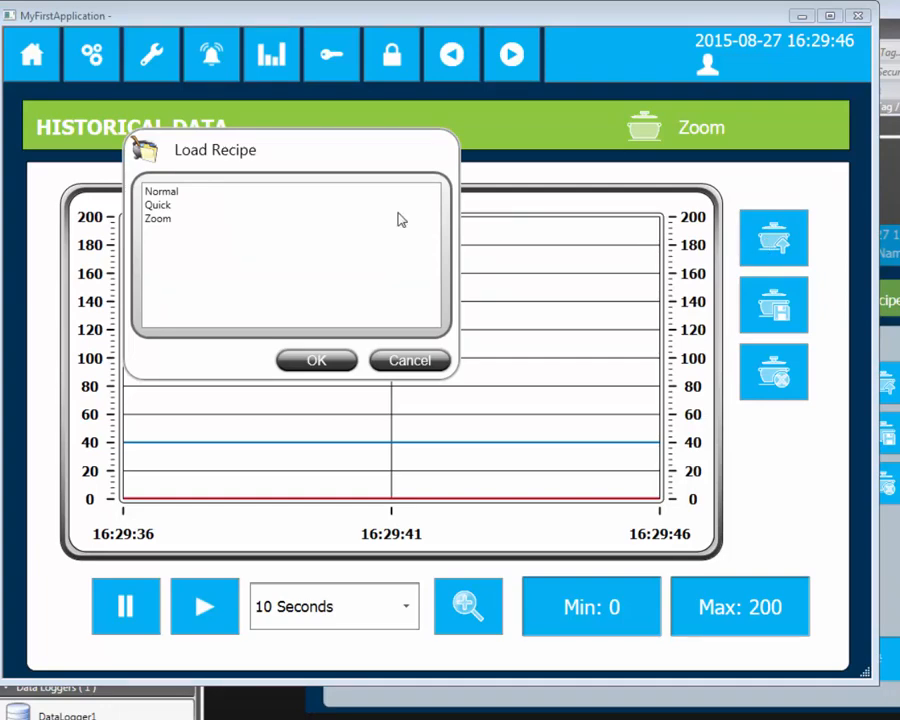
left_click(172, 192)
left_click(288, 362)
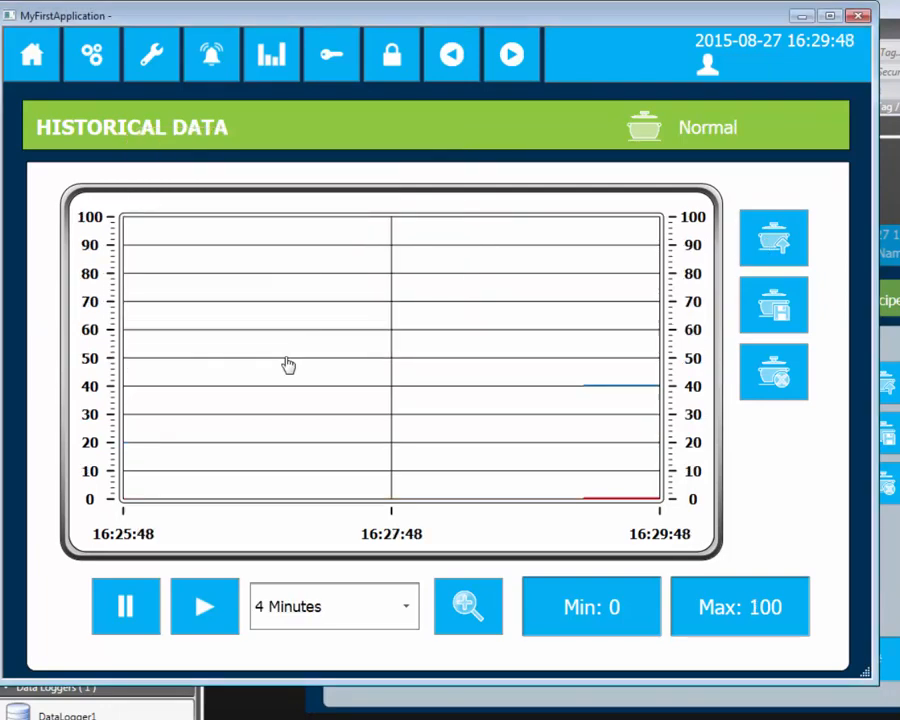
left_click(774, 250)
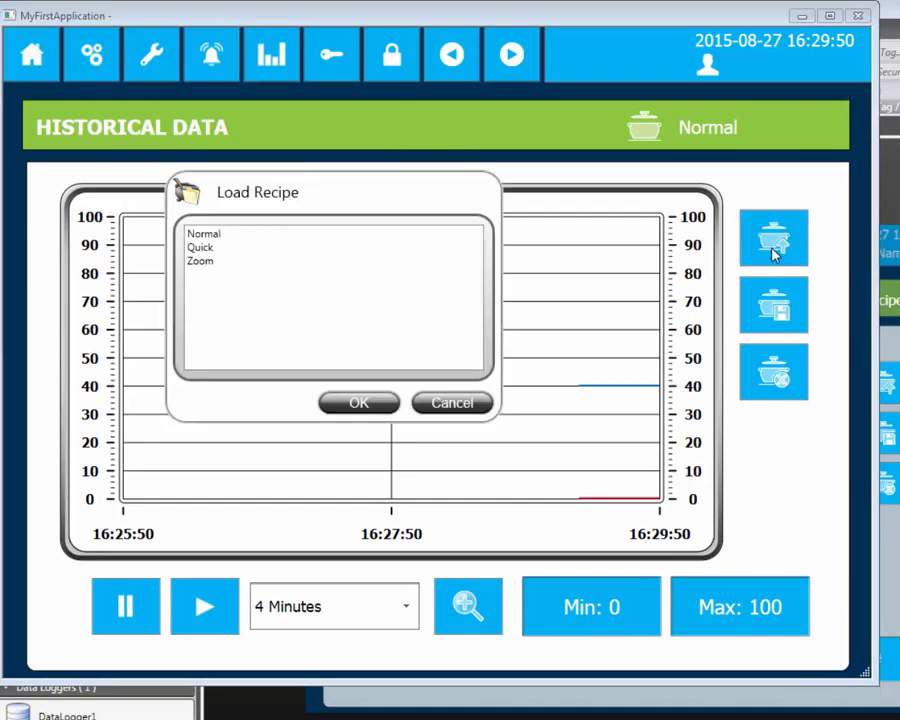
left_click(208, 250)
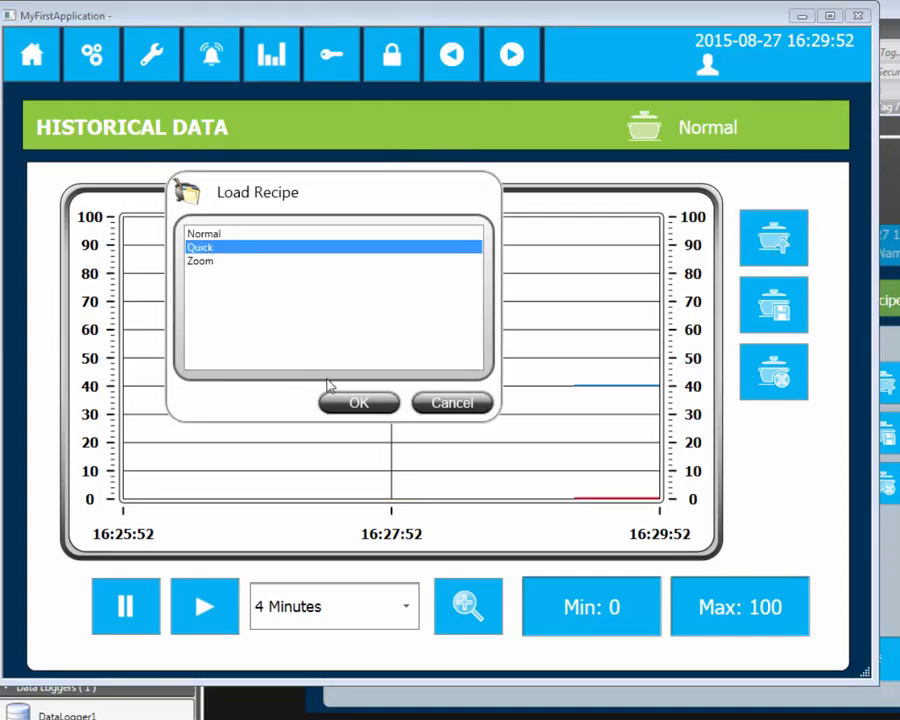
left_click(346, 405)
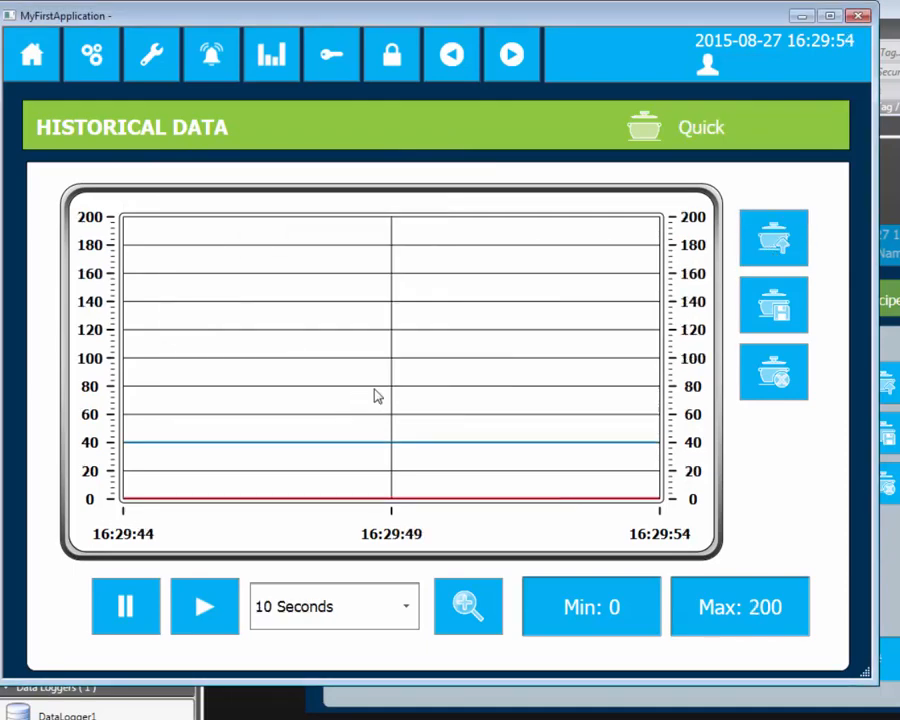
Delete the Quick recipe and confirm its removal
left_click(769, 383)
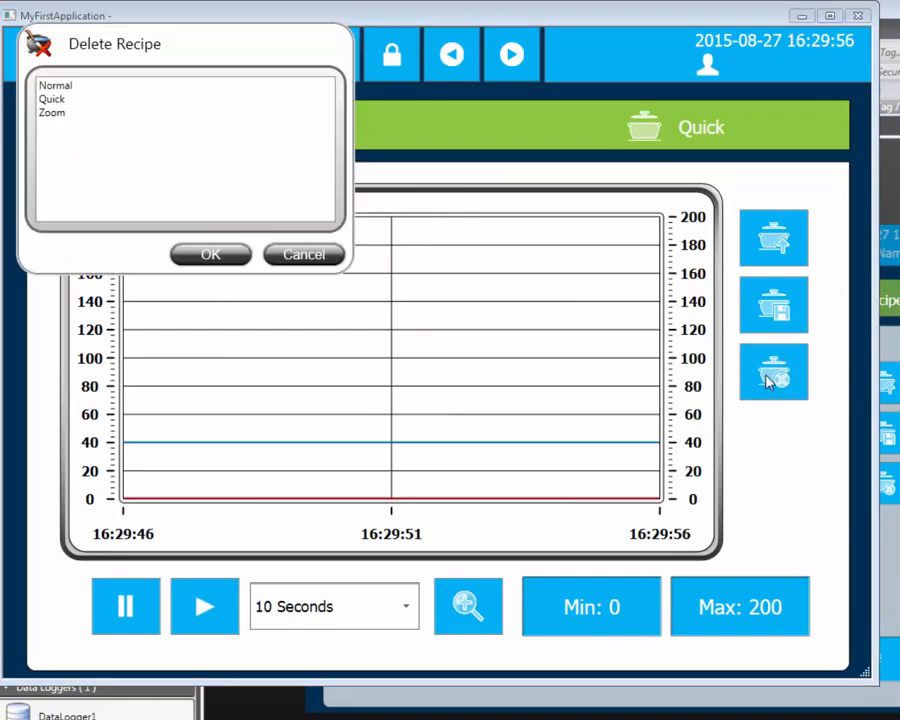
left_click(50, 99)
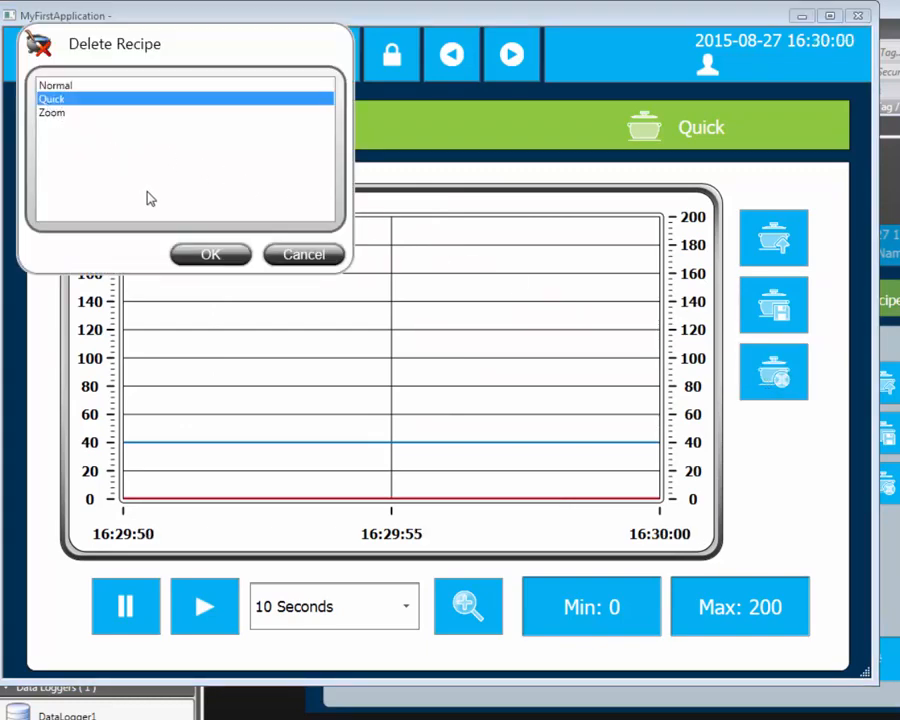
left_click(183, 254)
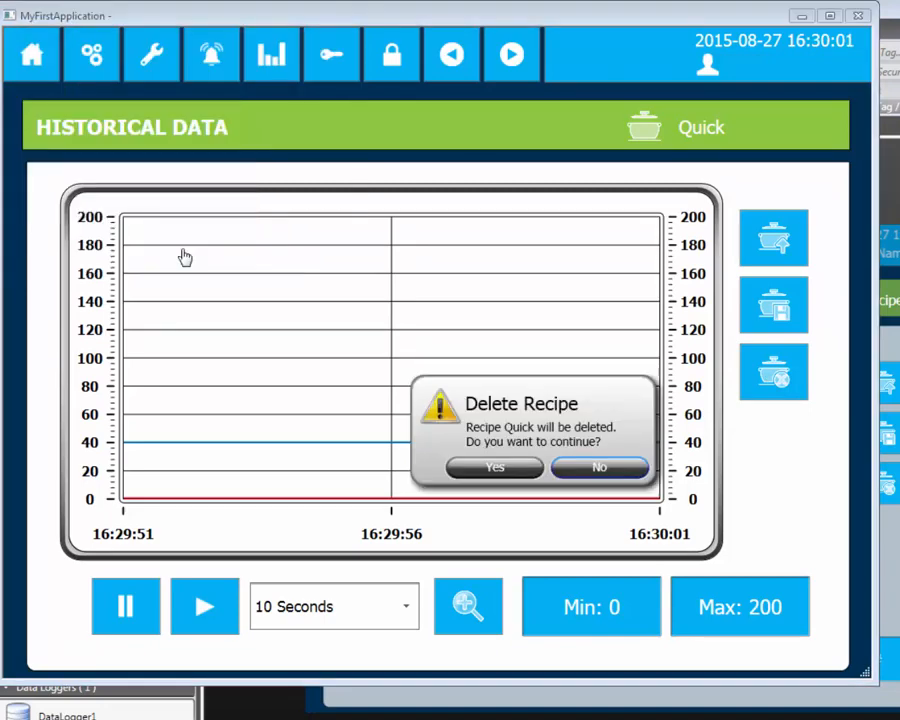
left_click(470, 469)
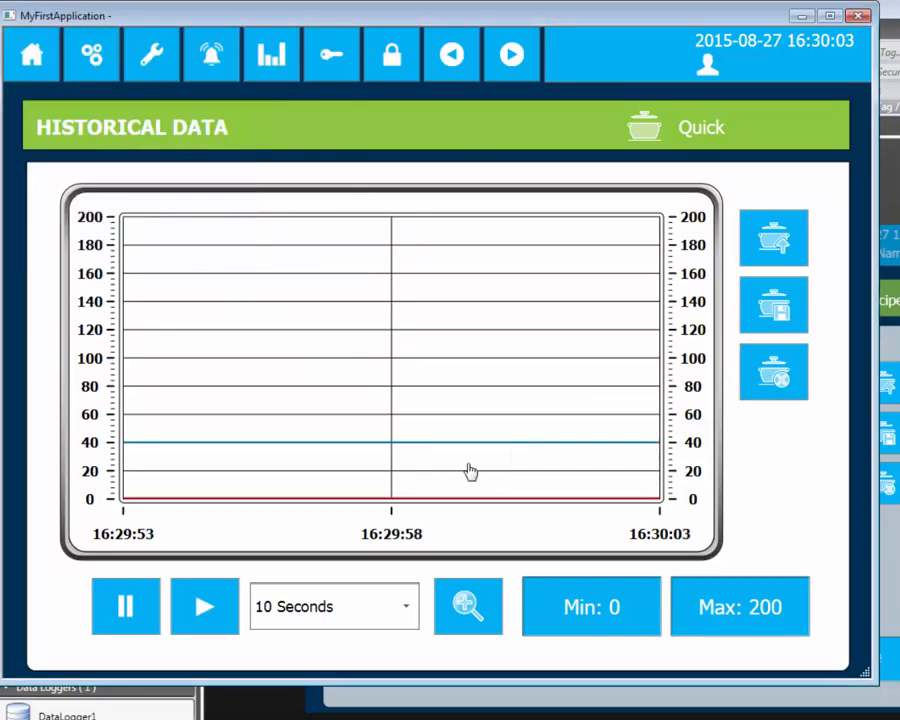
Load the Normal recipe for the trend chart
left_click(755, 249)
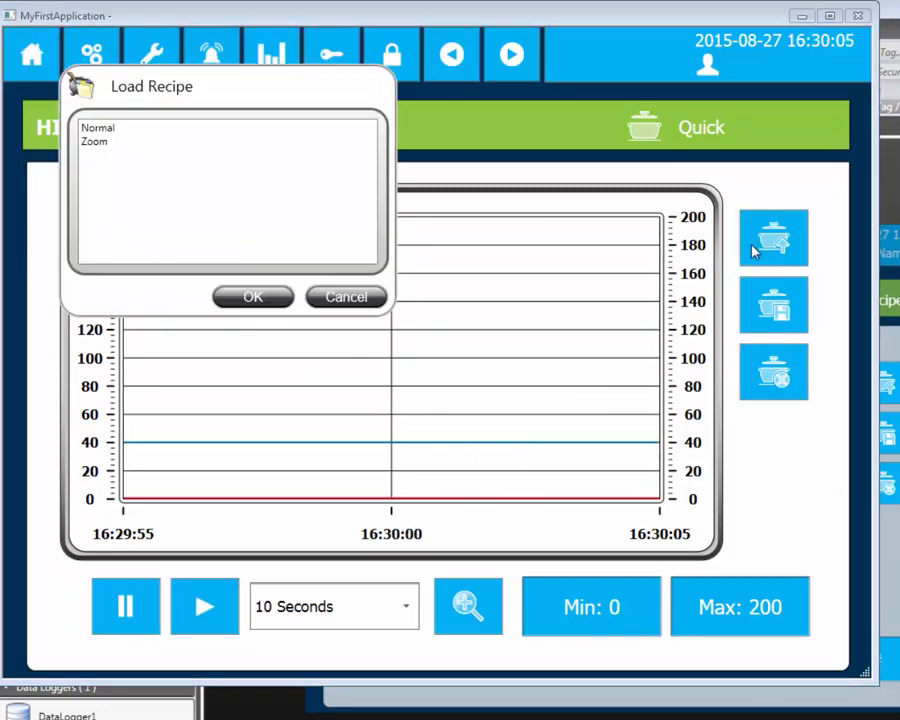
left_click(100, 130)
left_click(246, 298)
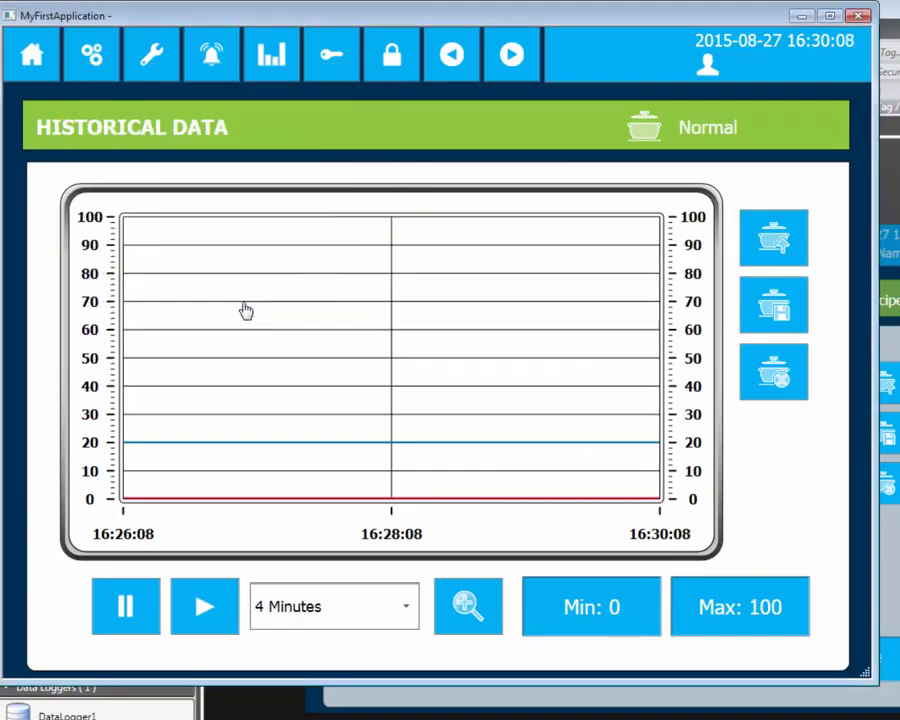